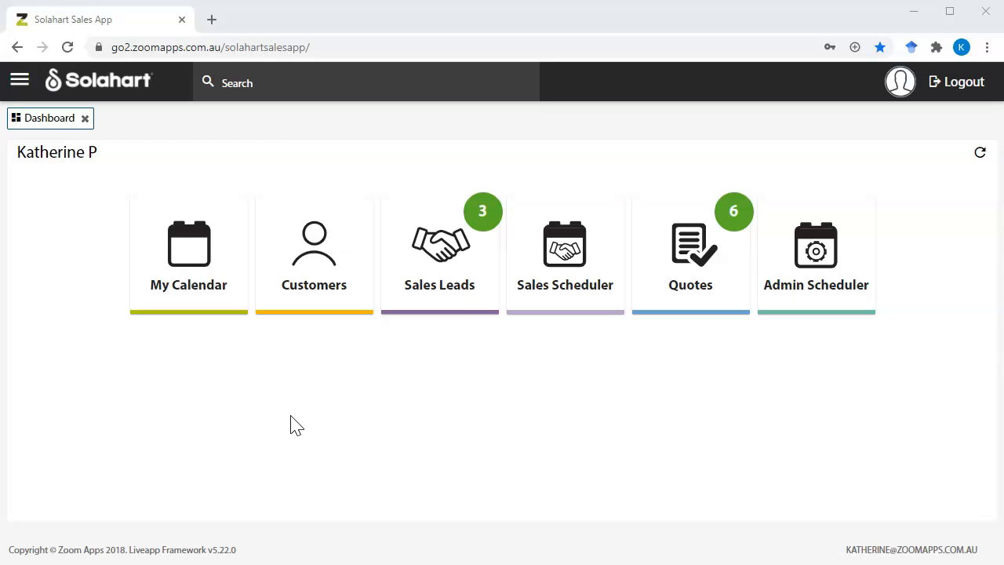
Open the Sales Leads list and review the legend of lead colours
click(455, 300)
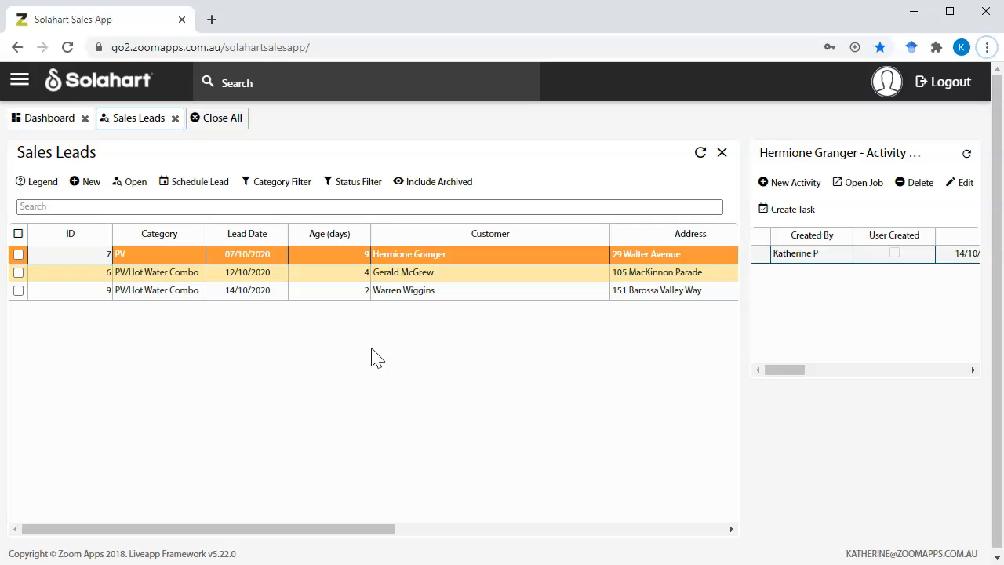
click(44, 188)
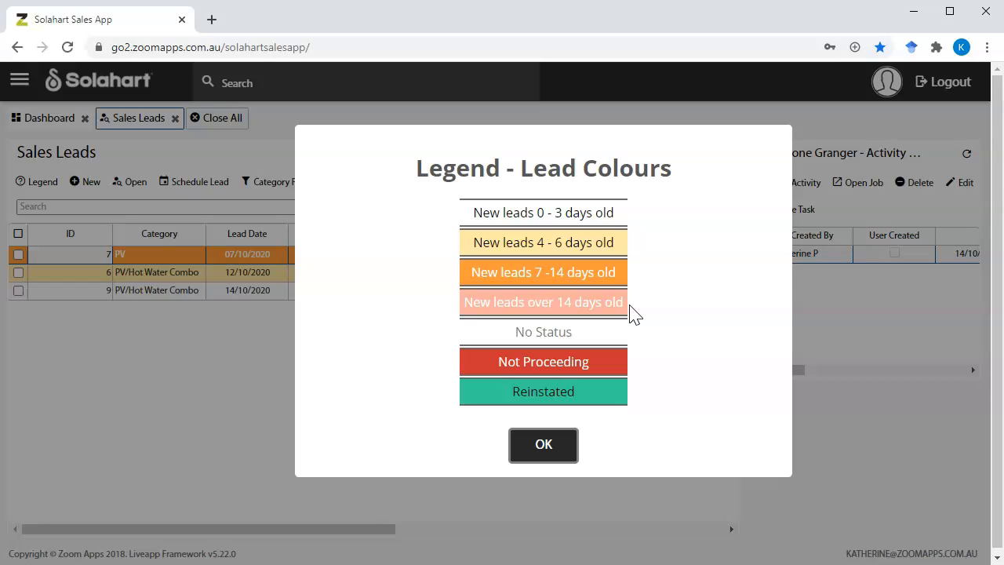
click(544, 445)
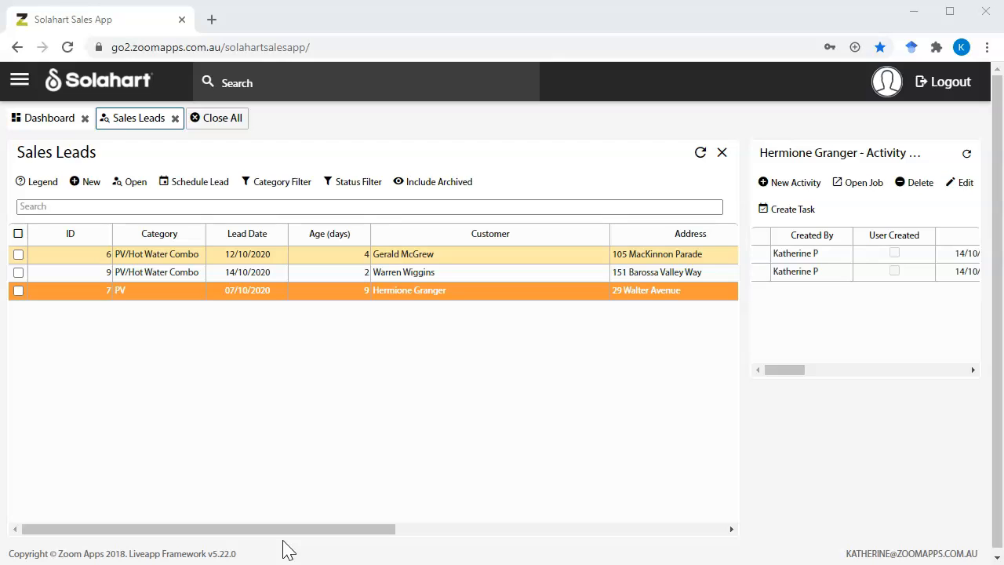
Move the Leadsource column between Customer and Address, and refresh the leads list
drag(282, 530, 652, 529)
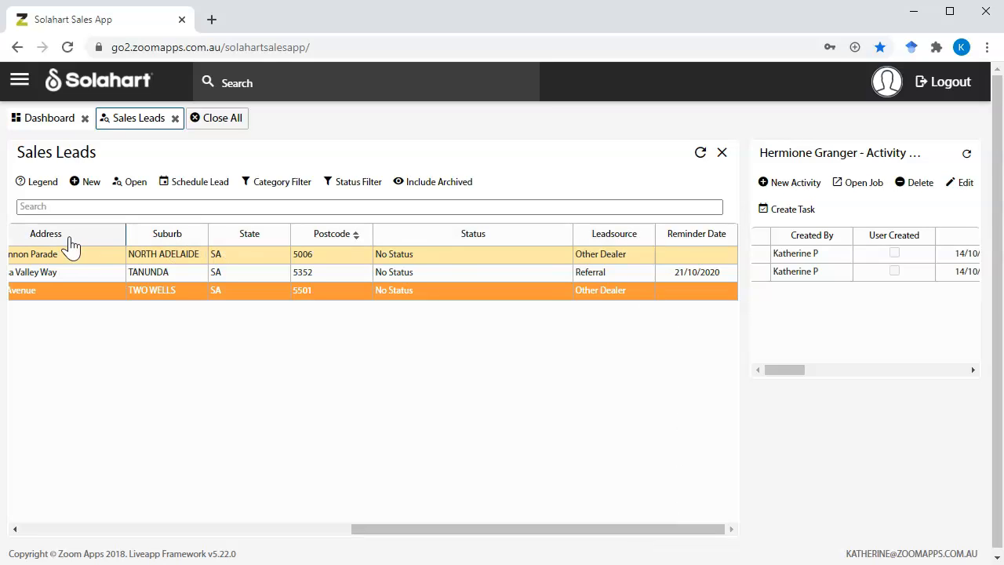
click(634, 233)
drag(634, 232, 16, 241)
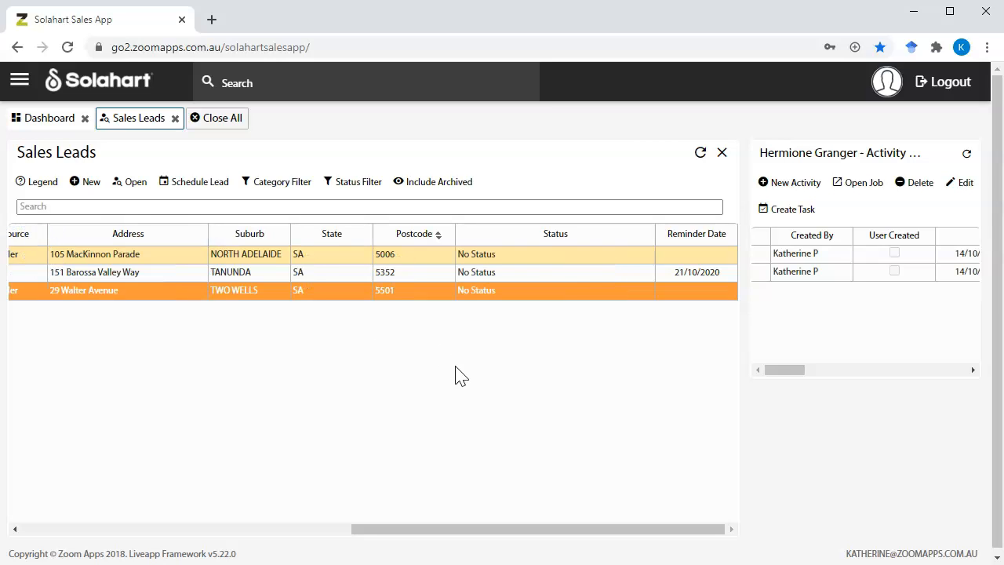
click(703, 161)
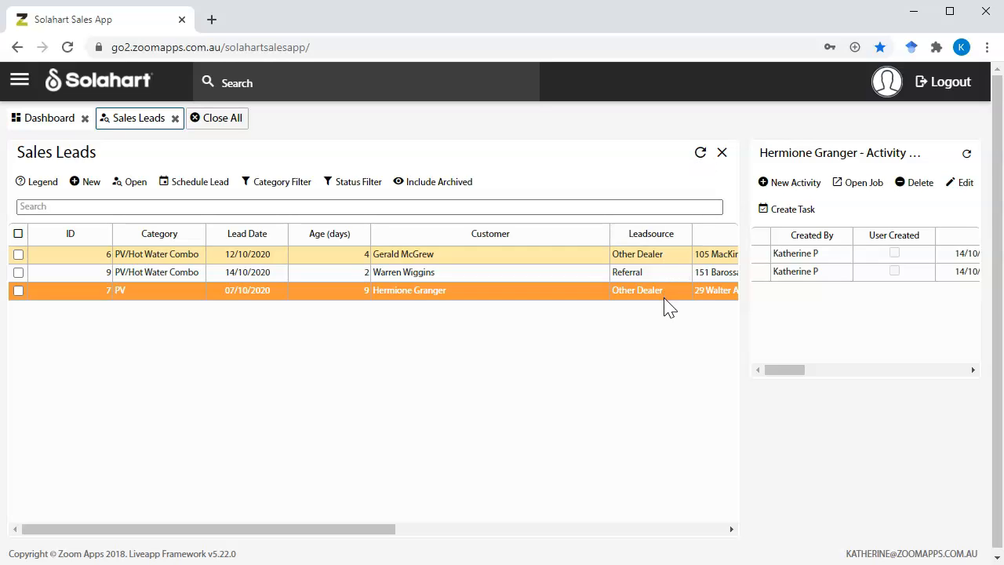
Remove Postcode from the selected columns of the leads list, add it back and apply the selection
click(567, 244)
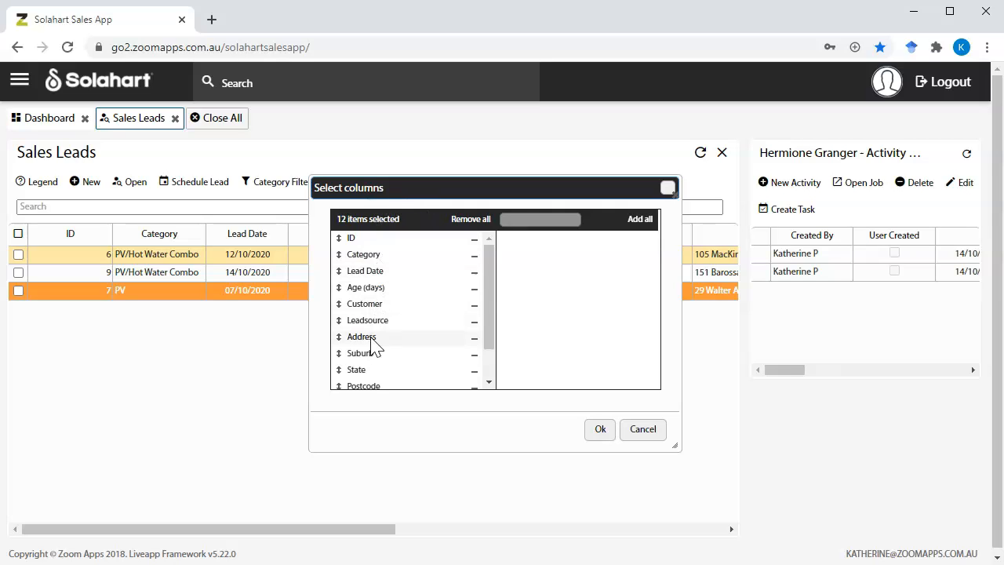
click(488, 322)
drag(488, 322, 490, 301)
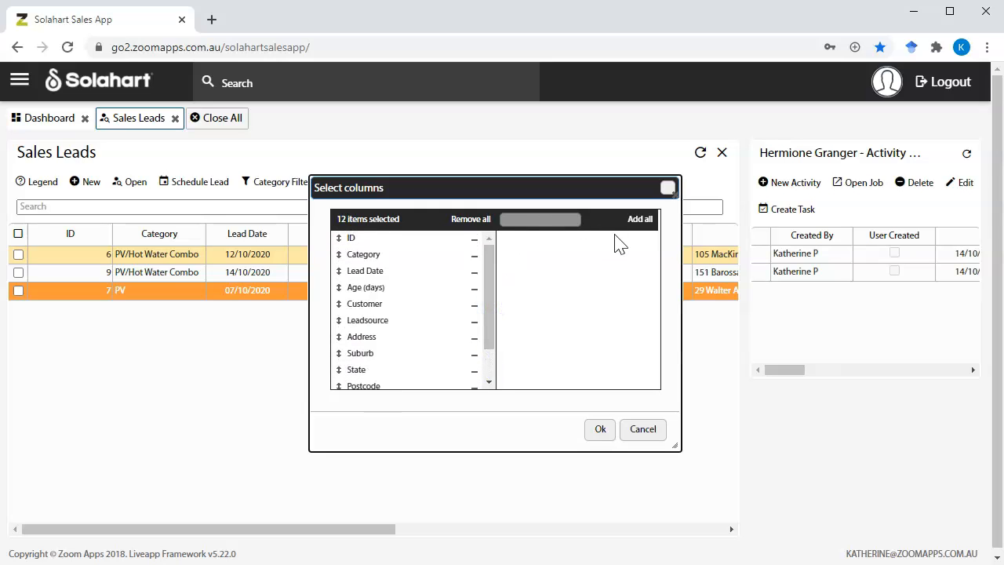
drag(489, 298, 492, 329)
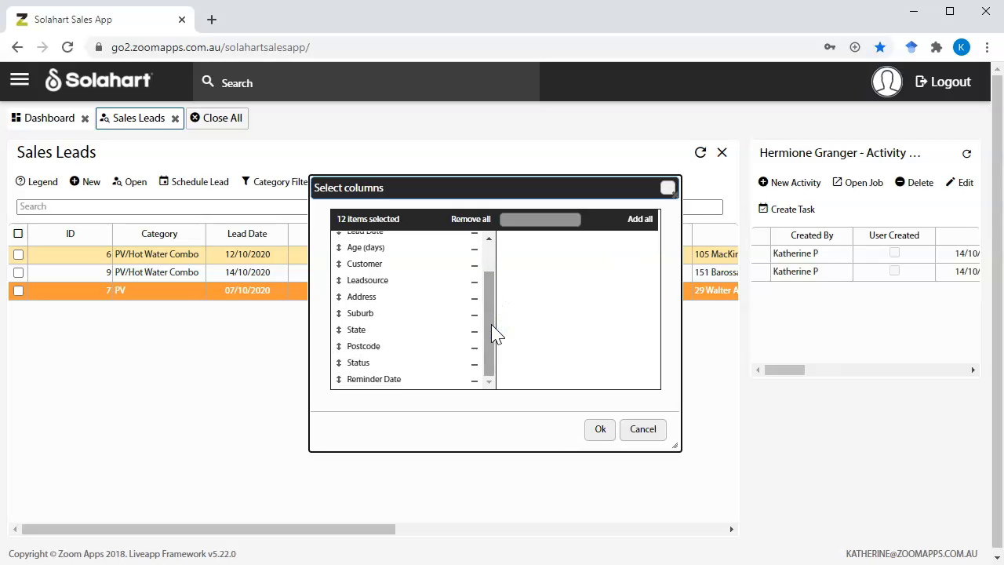
click(475, 349)
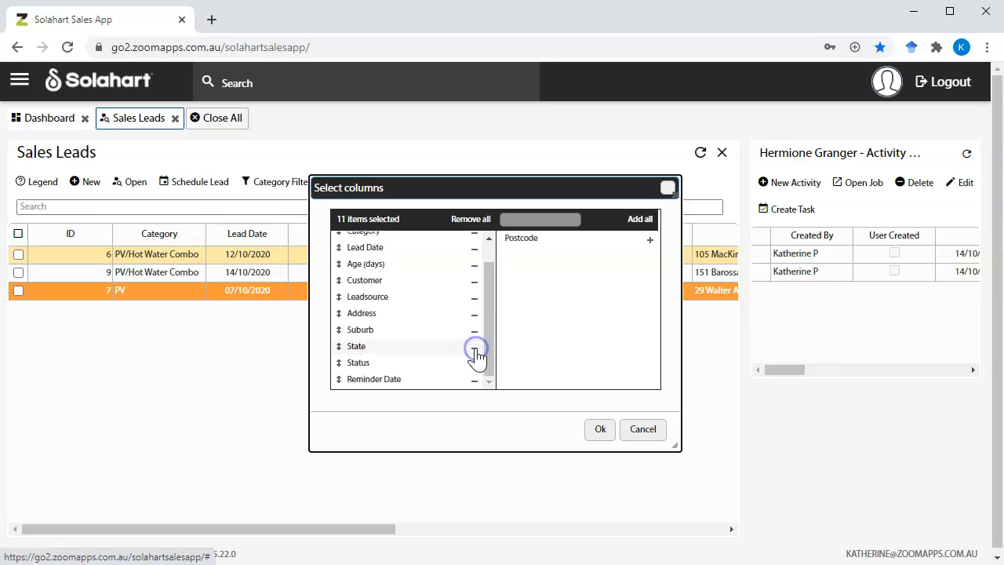
click(649, 241)
click(601, 432)
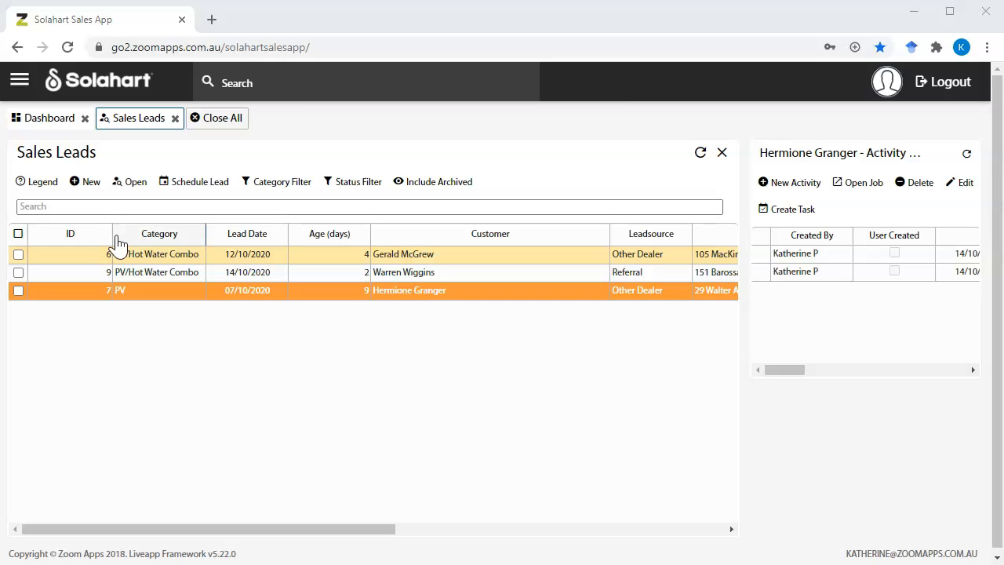
Narrow the ID and Age (days) columns of the leads list
drag(112, 233, 72, 234)
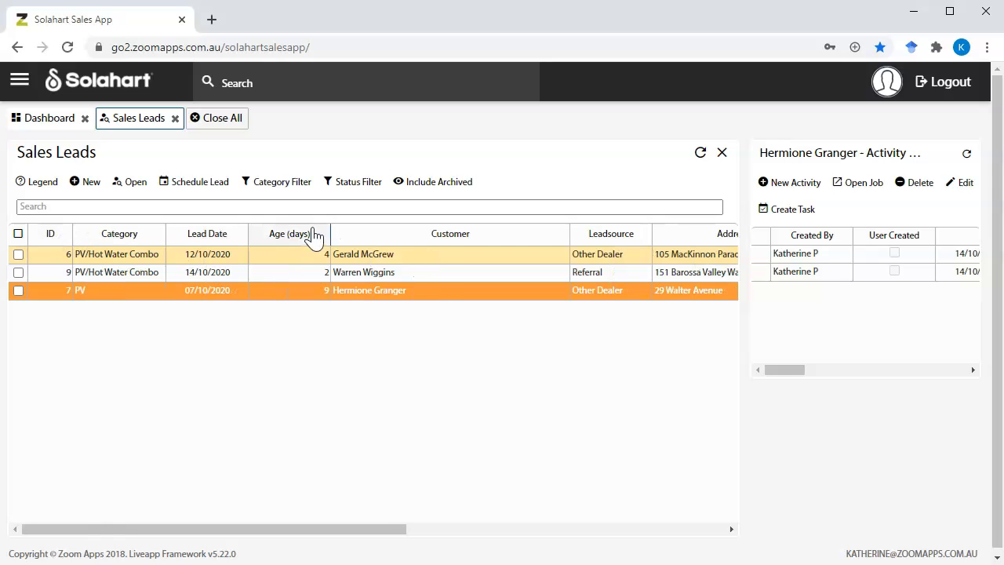
drag(330, 234, 285, 240)
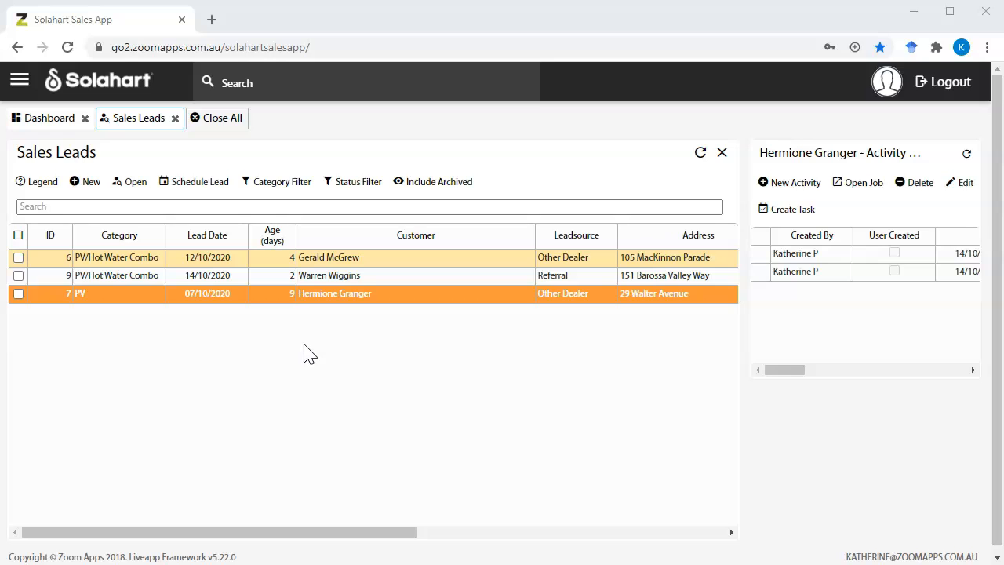
Sort the leads ascending and descending by Age (days) and by Leadsource in turn, clearing each sort
click(288, 235)
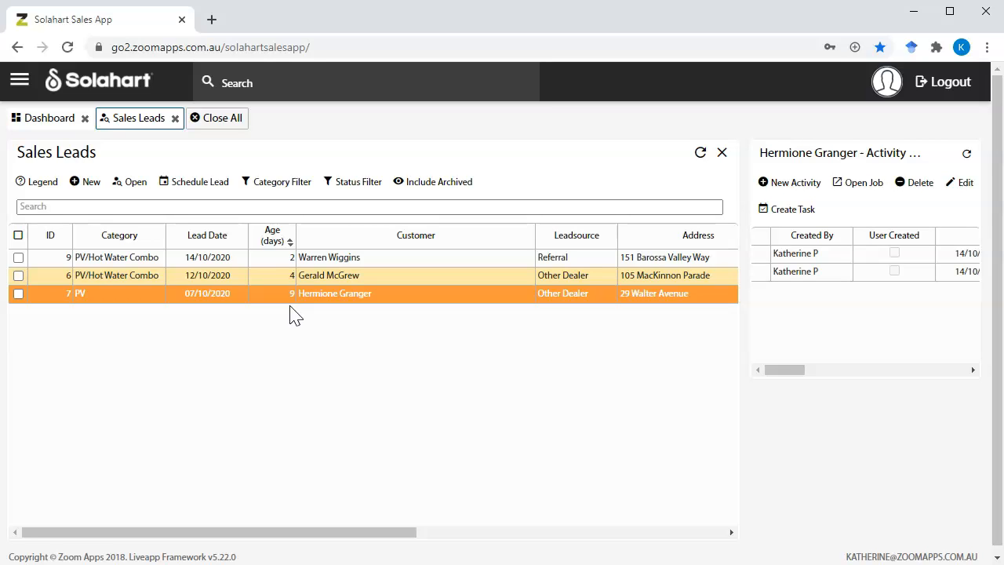
click(284, 239)
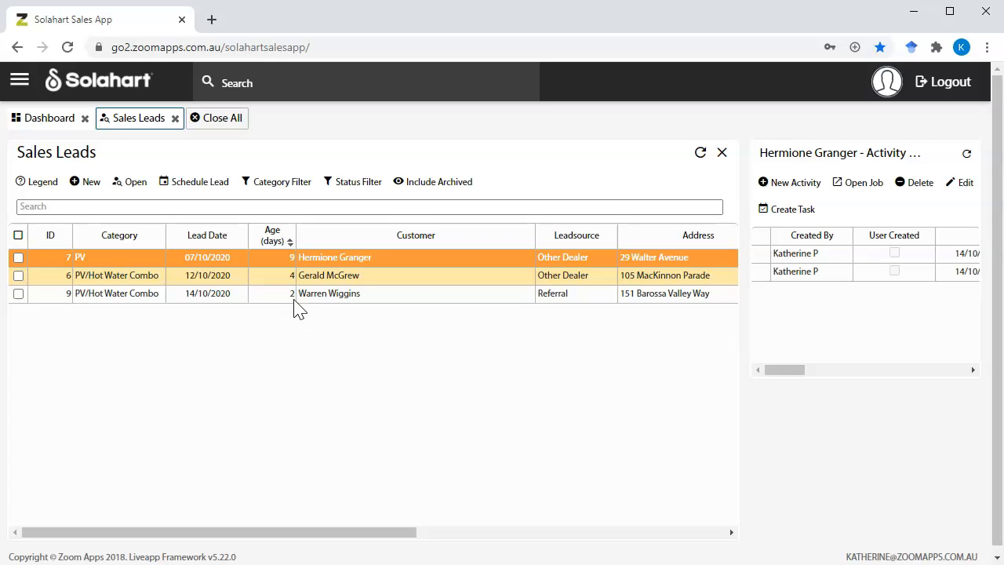
click(289, 240)
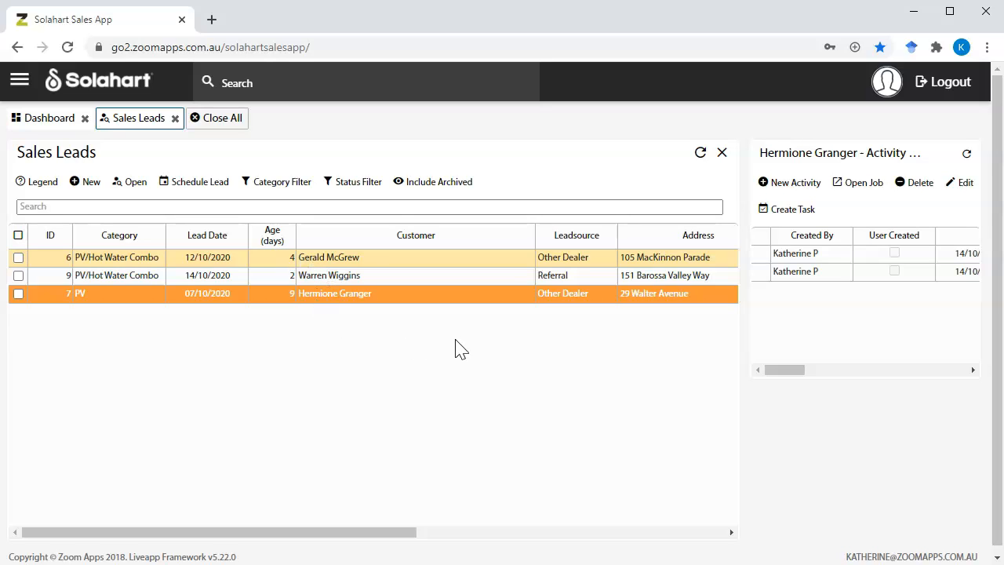
click(608, 244)
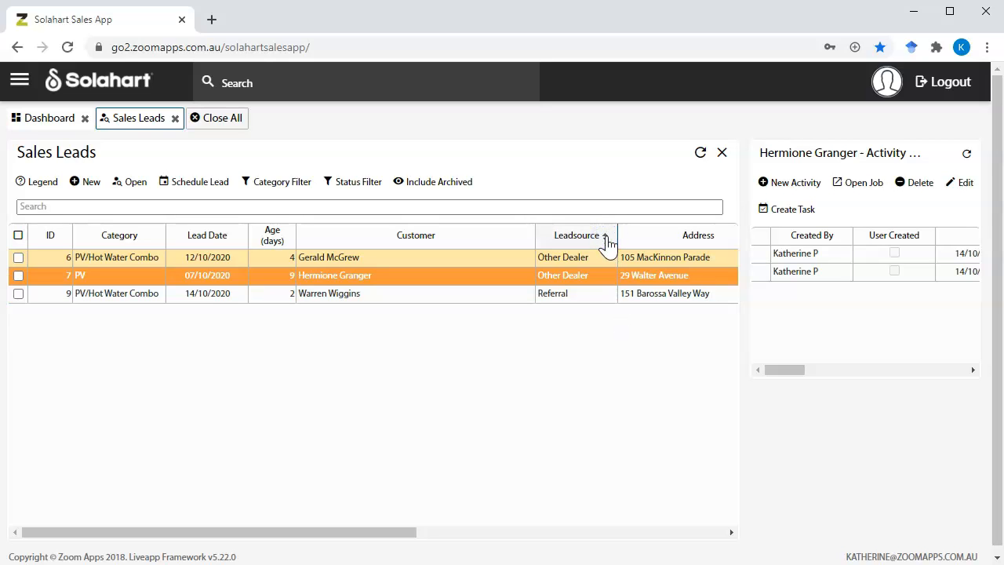
click(608, 244)
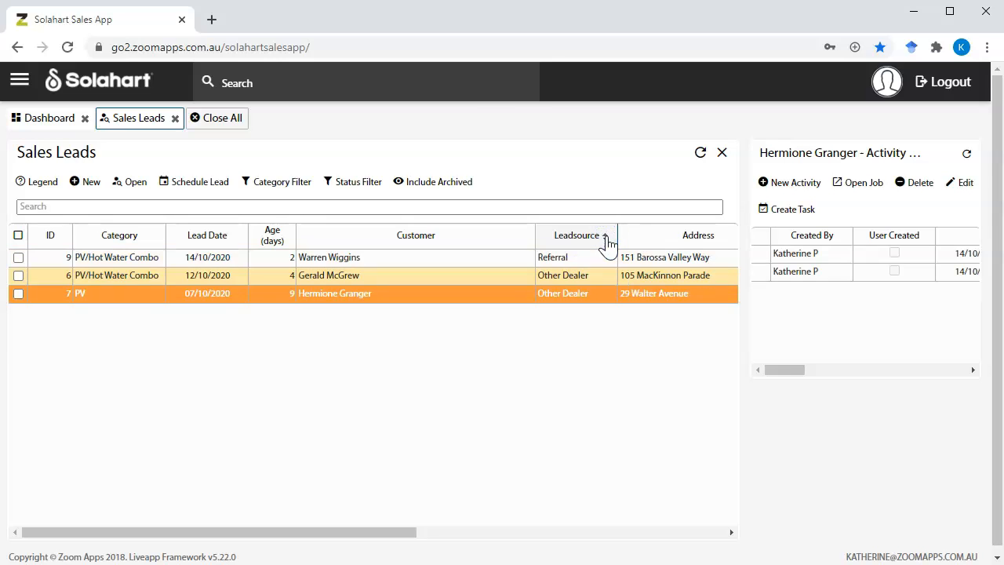
click(608, 244)
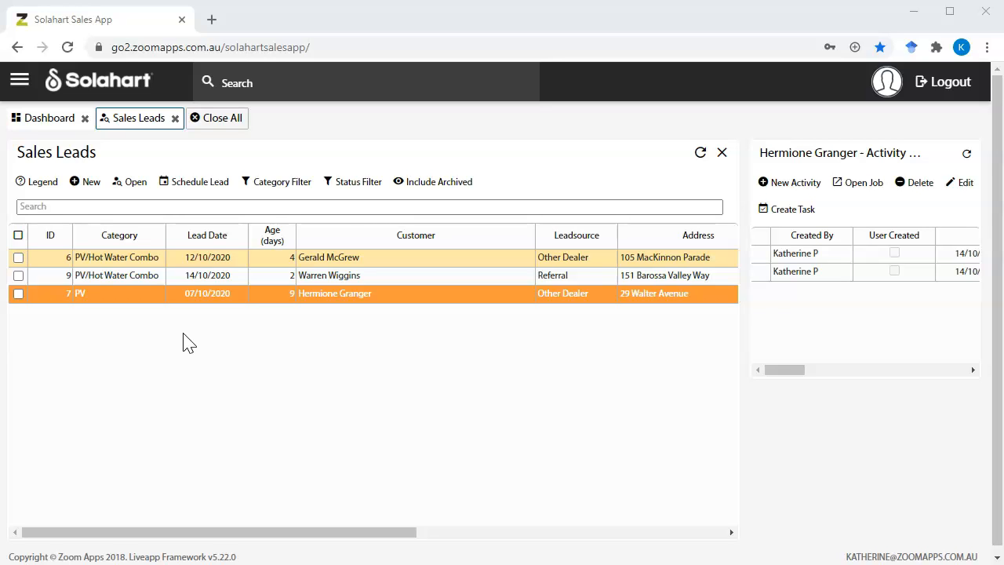
Search the leads for "tanunda", check the Suburb column of the result and clear the search
click(64, 206)
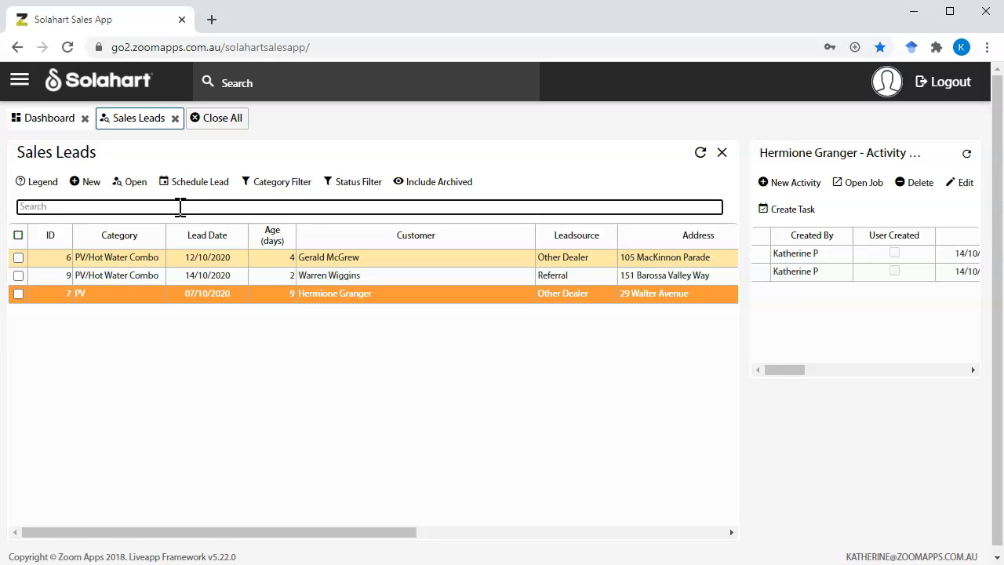
text(tanunda)
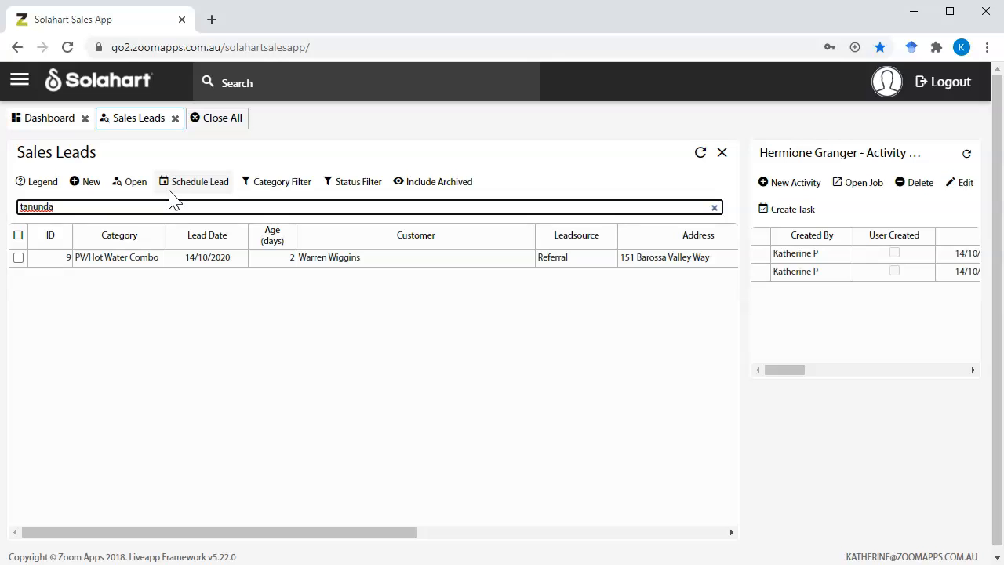
click(247, 532)
drag(246, 531, 390, 533)
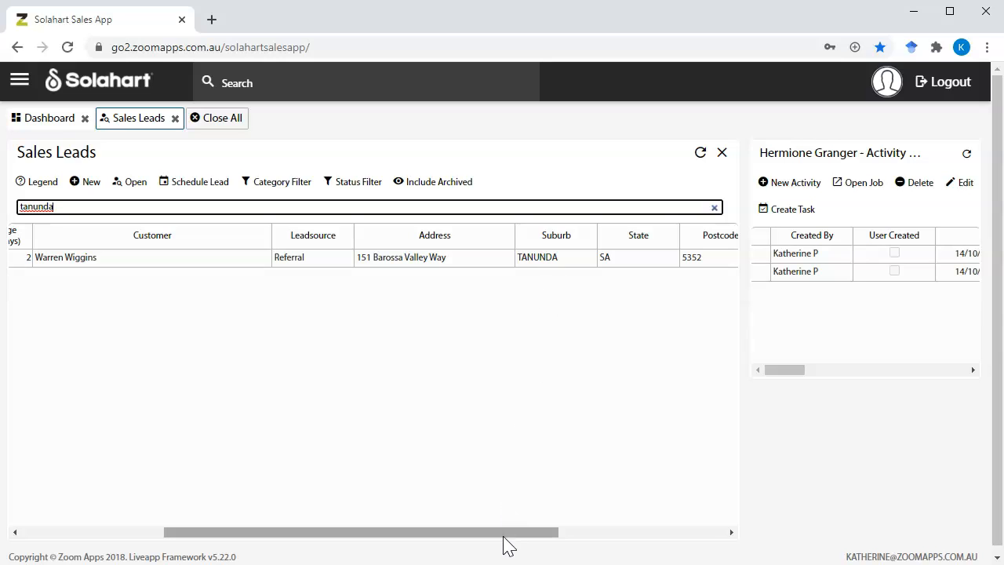
drag(506, 541, 295, 547)
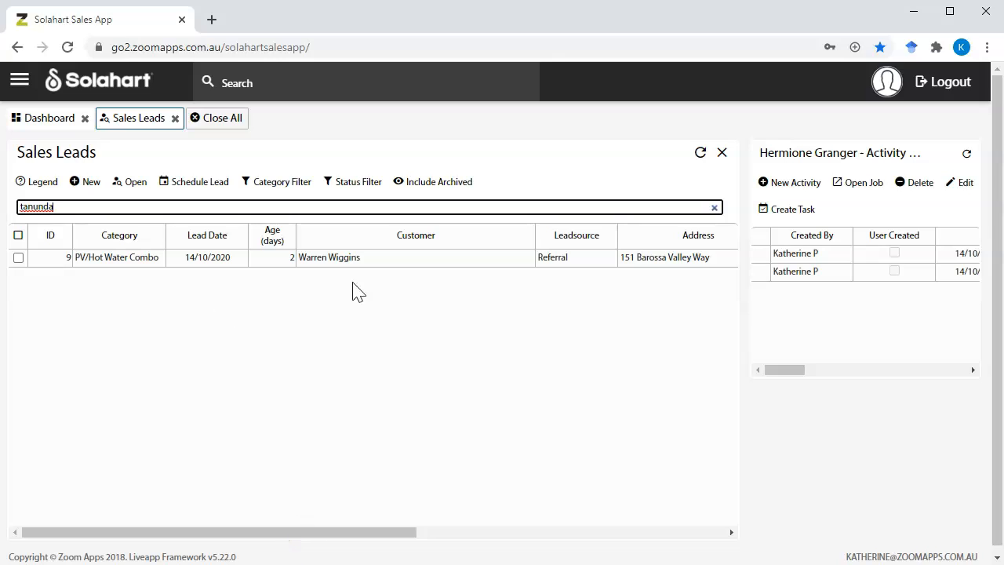
click(717, 207)
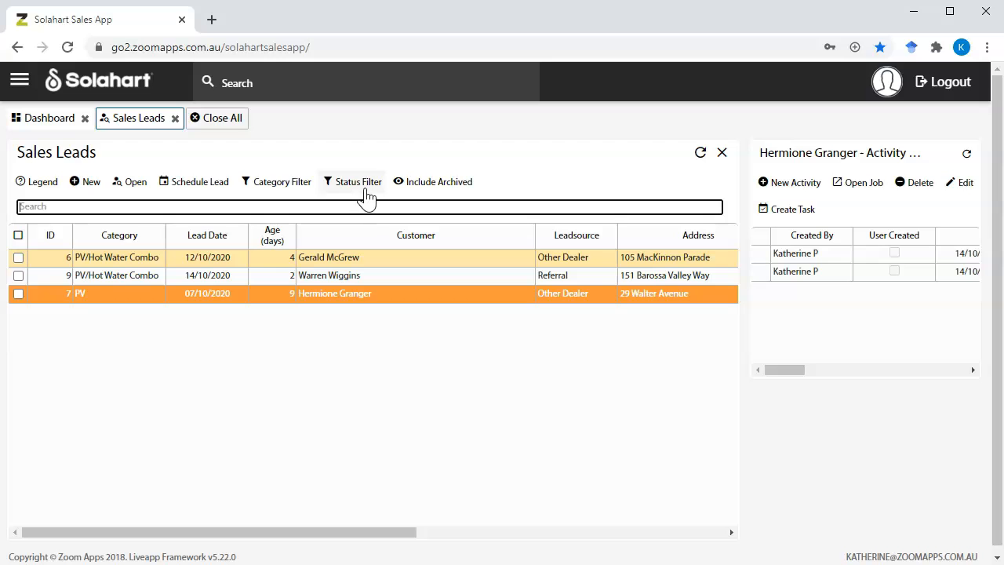
Filter the leads by the categories PV, PV/Battery Combo, PV/Hot Water Combo and PV/Hot Water/Battery Combo
click(288, 192)
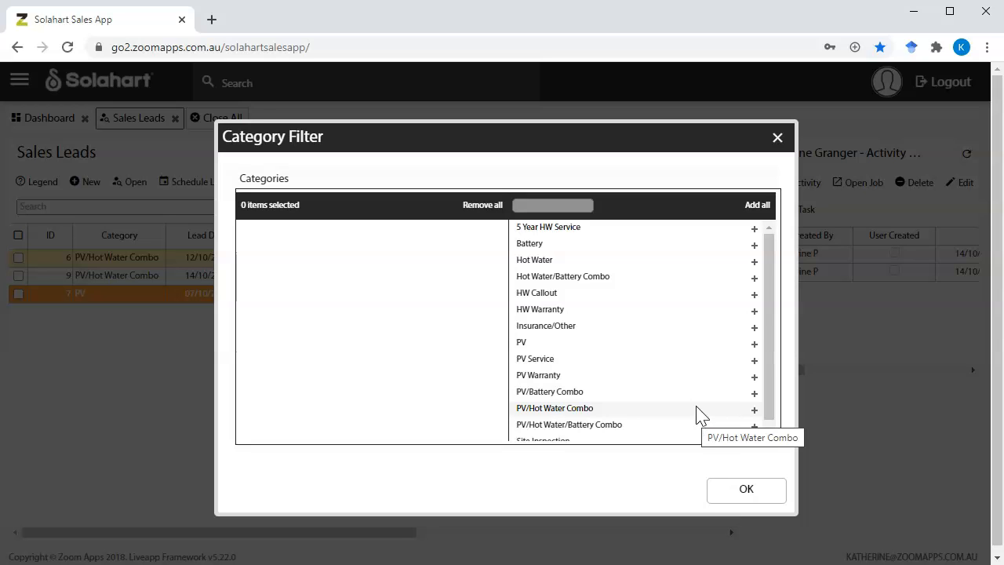
click(756, 345)
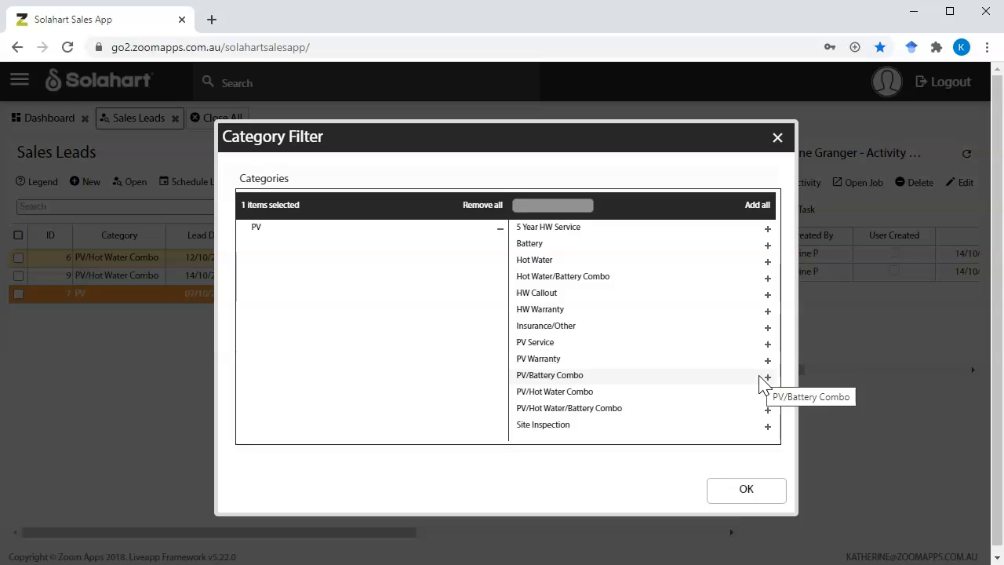
click(767, 378)
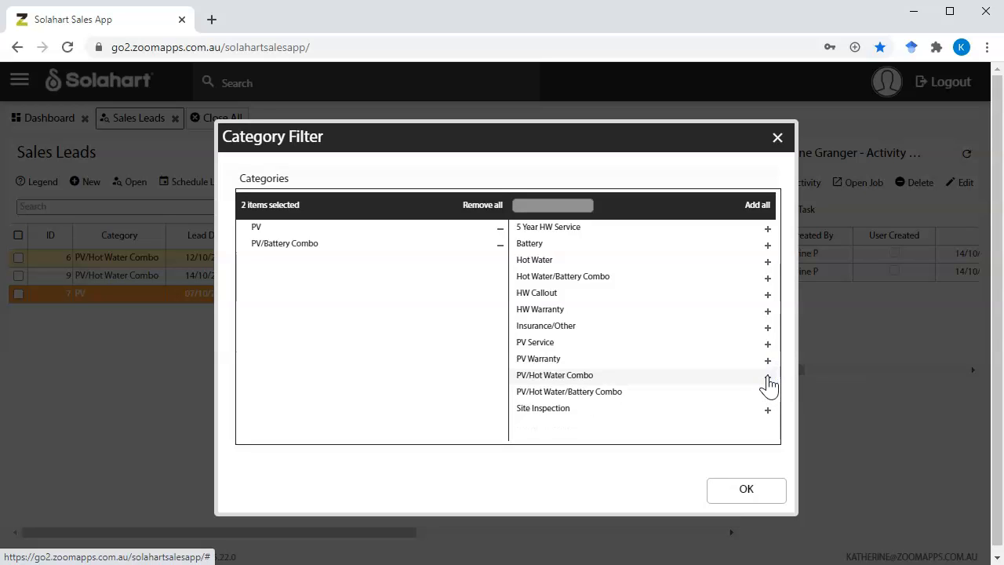
click(767, 378)
click(767, 378)
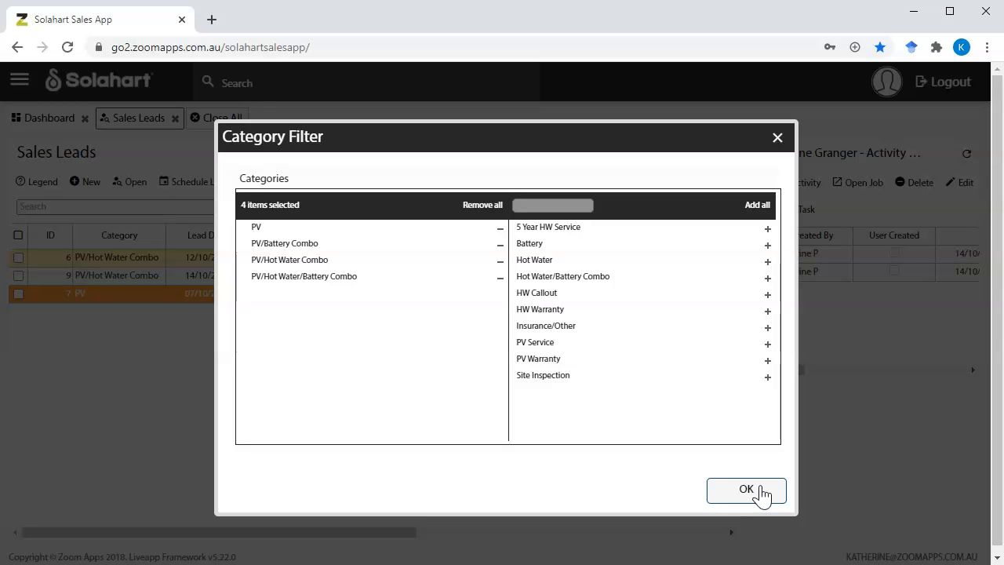
click(746, 491)
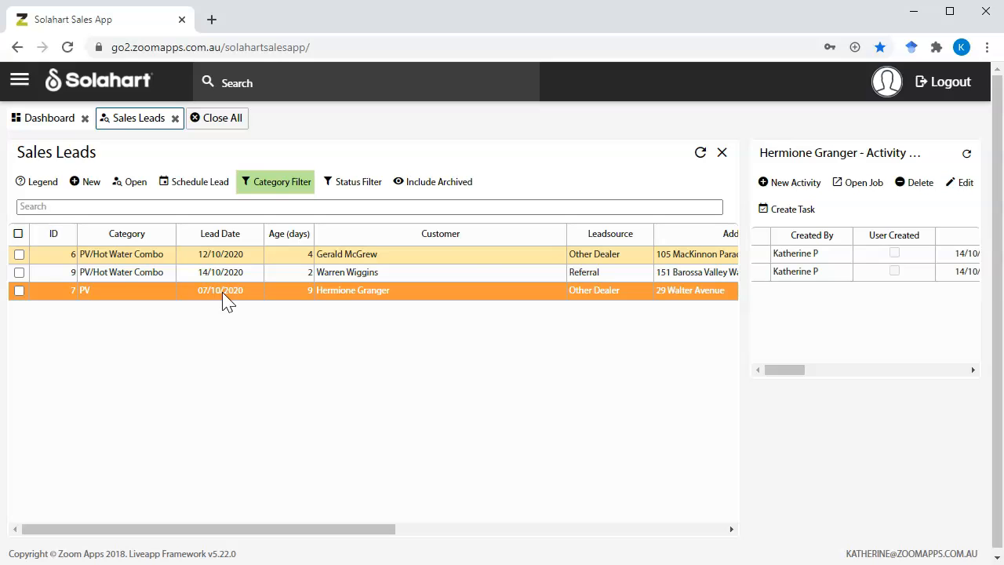
Remove all categories from the category filter and apply the empty filter
click(281, 184)
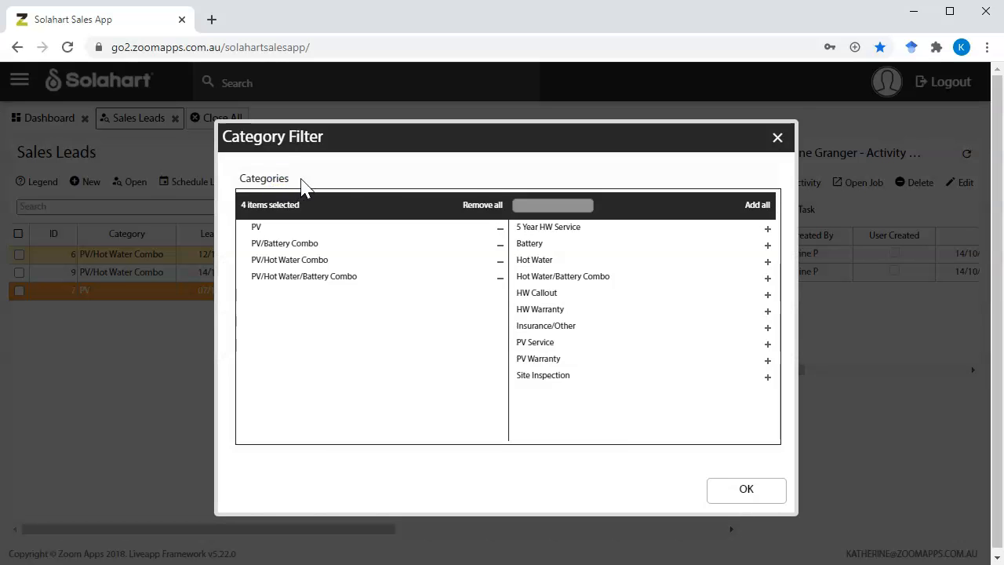
click(492, 210)
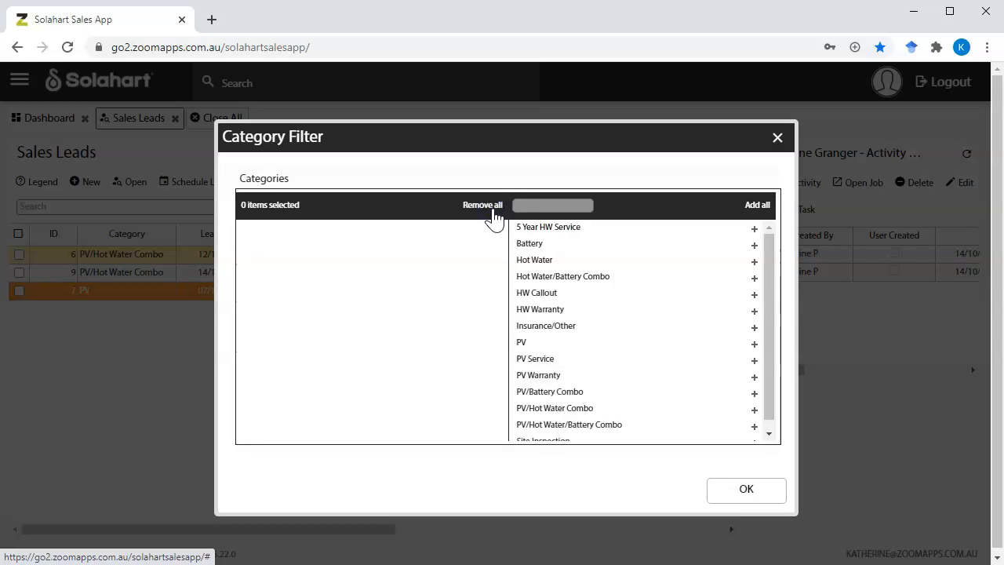
click(746, 489)
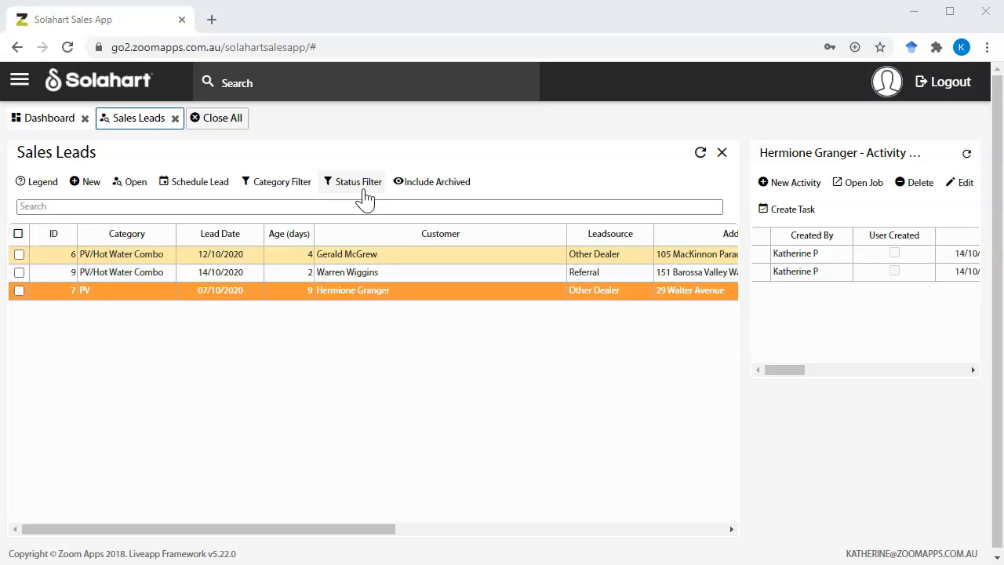
Include archived leads in the list and filter it by the status Not Proceeding
click(437, 188)
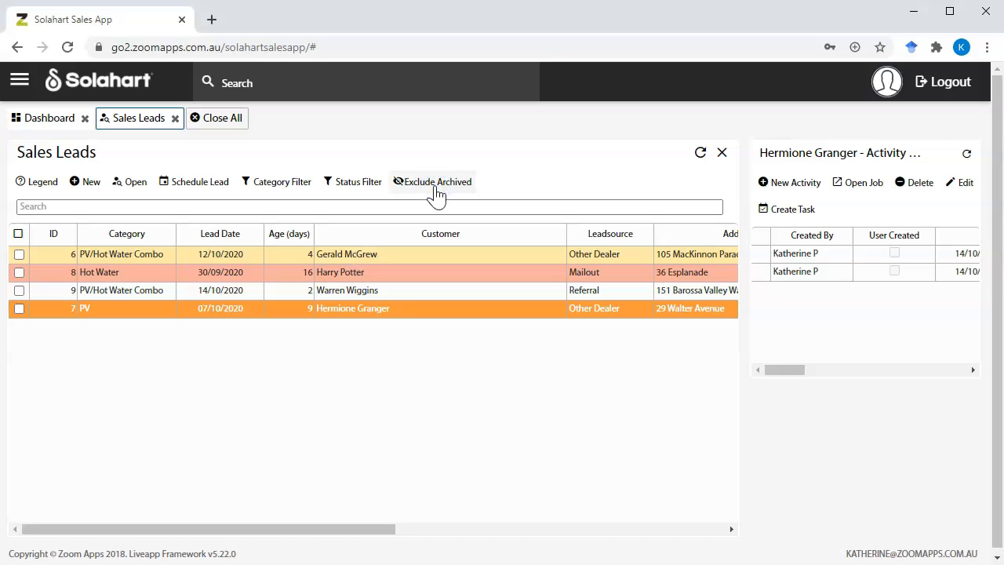
click(354, 188)
click(767, 245)
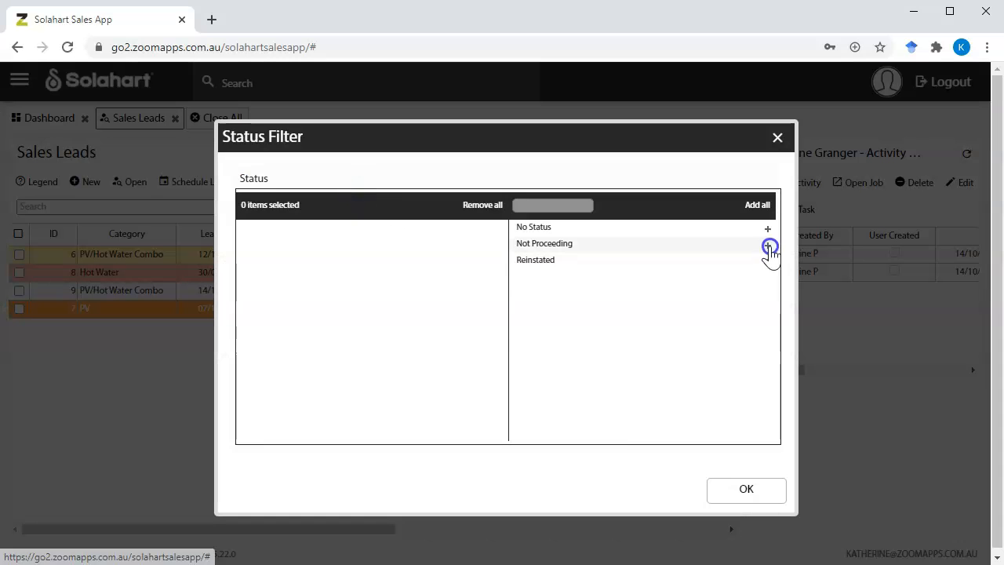
click(760, 489)
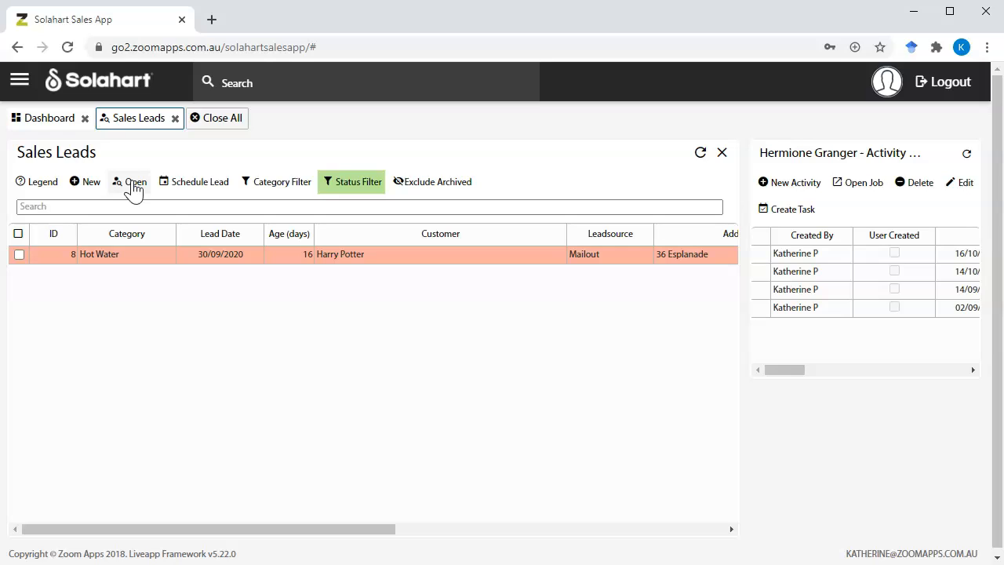
Remove all statuses from the status filter, apply it, and exclude archived leads from the list
click(372, 190)
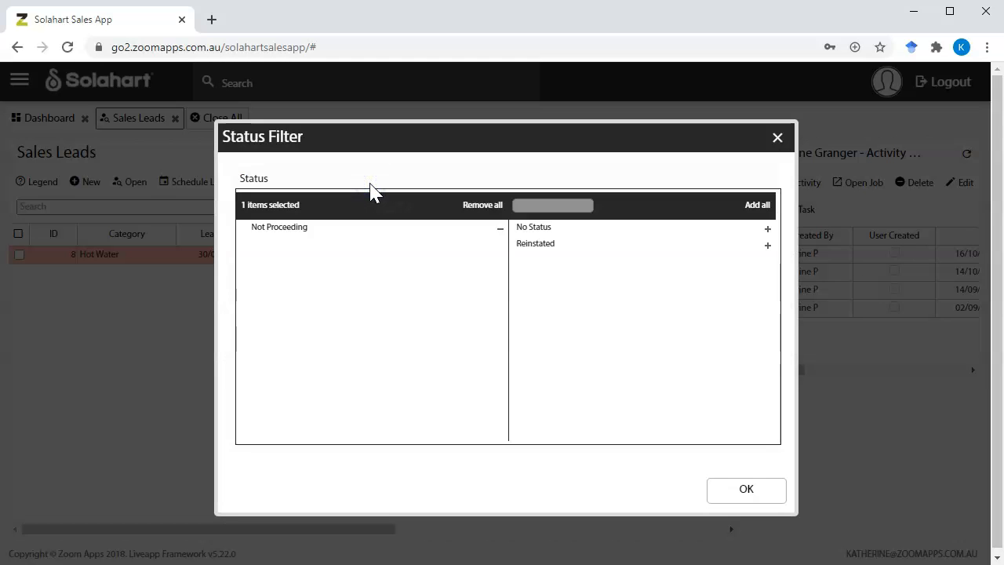
click(480, 206)
click(750, 490)
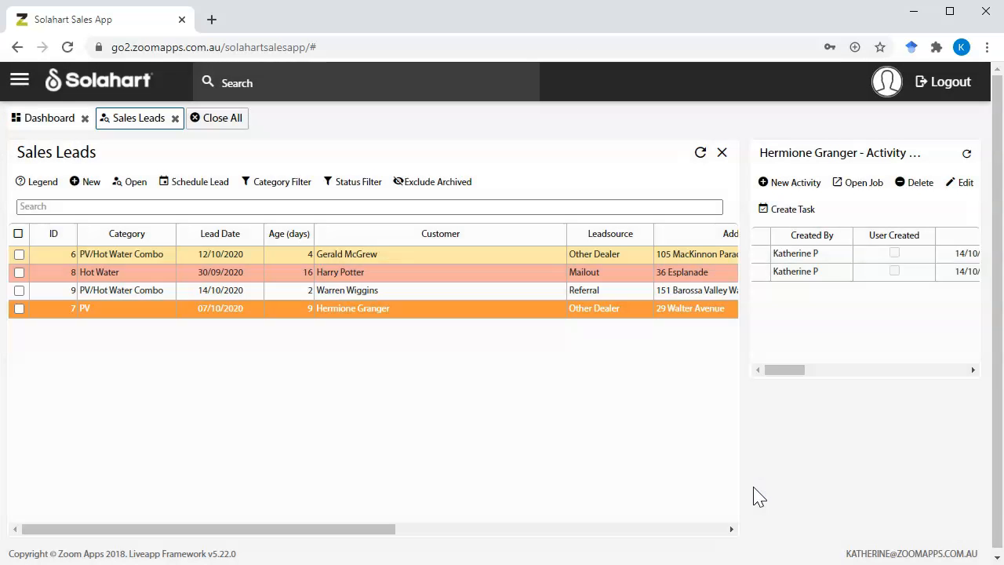
click(438, 185)
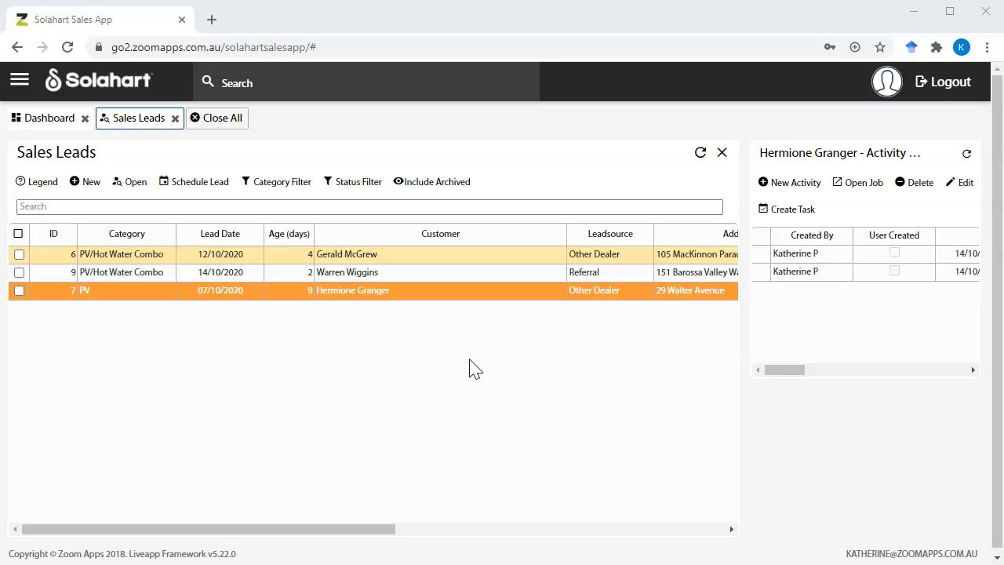
Search the leads by the customer's first name, open the matching lead's record and close it again
click(52, 205)
text(wa)
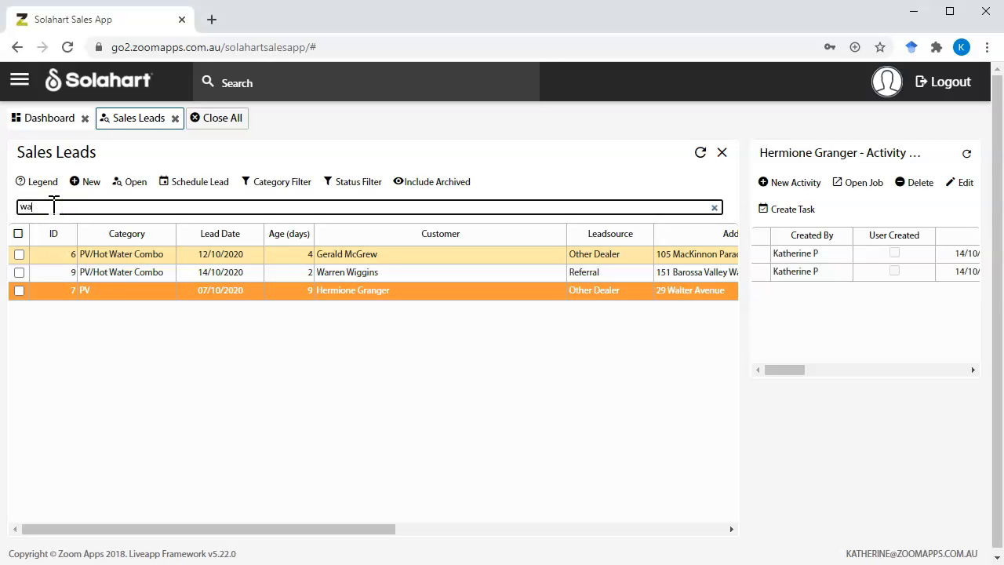
text(rren)
key(Return)
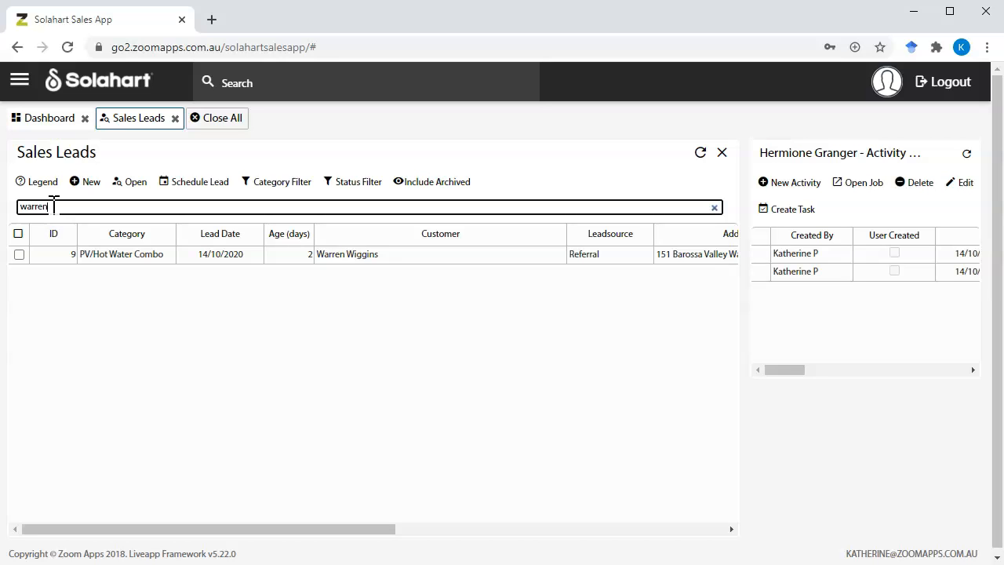
double_click(352, 254)
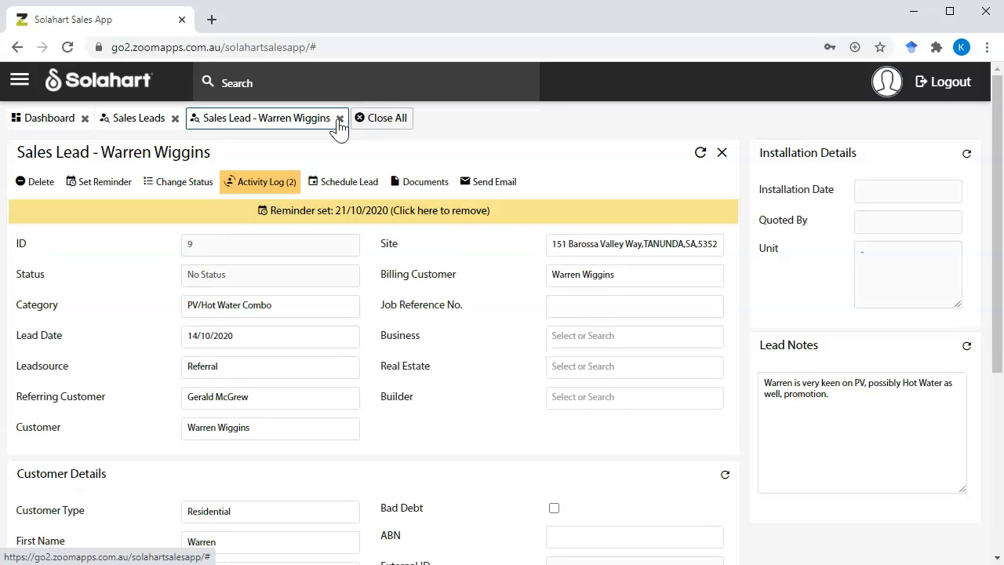
click(339, 119)
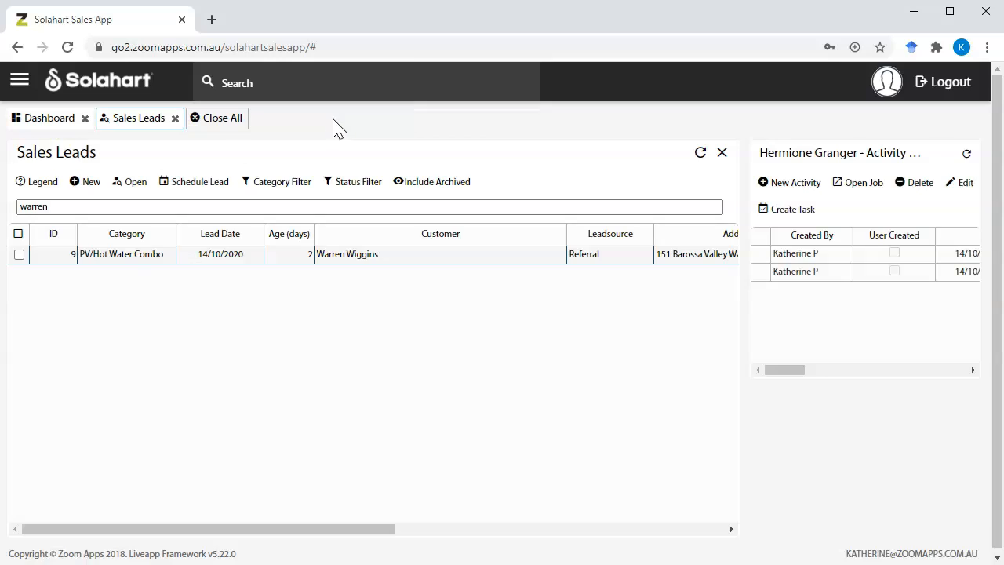
Select the PV/Hot Water Combo lead found by the search, open it for scheduling and review the sales colours legend
click(121, 255)
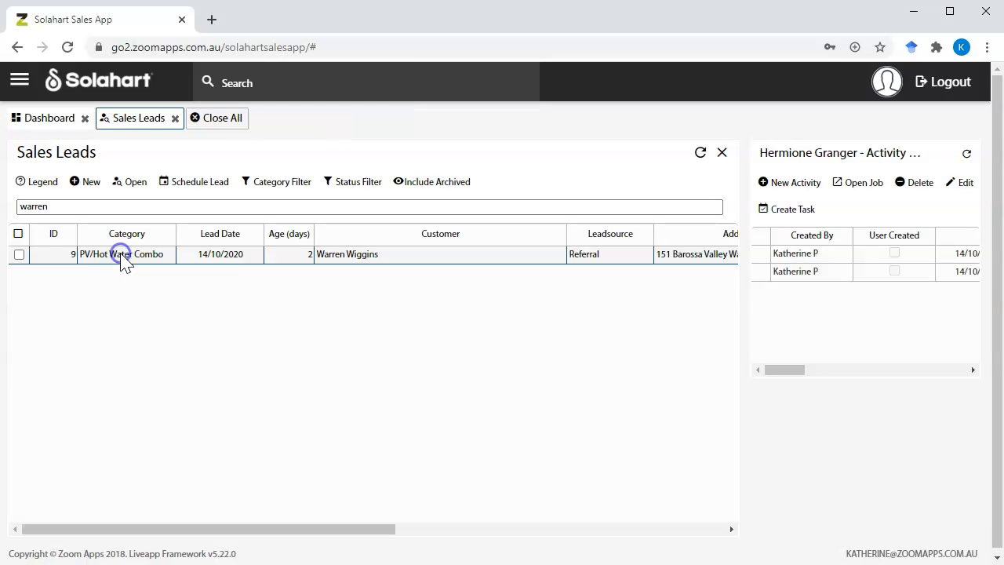
click(217, 188)
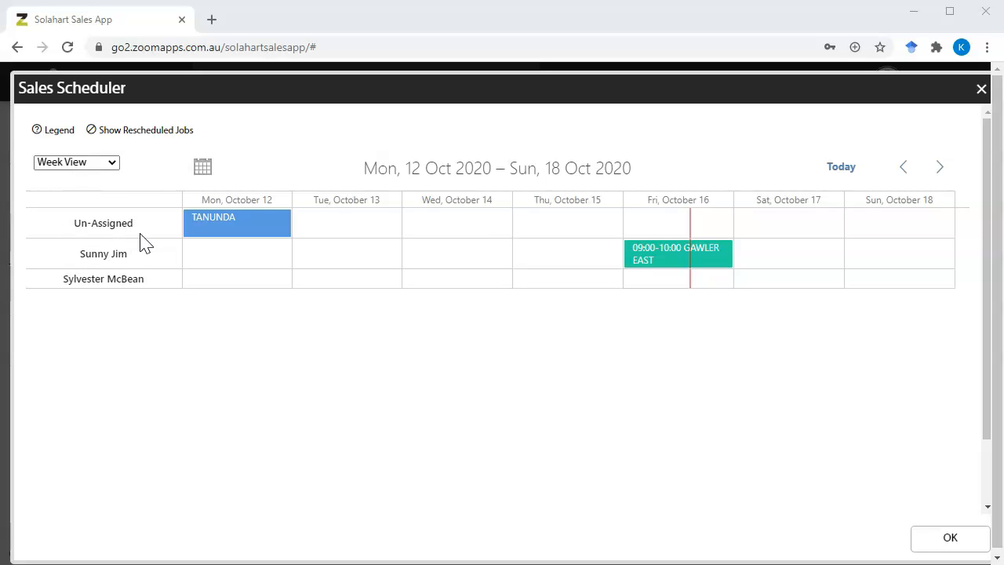
click(200, 238)
click(62, 131)
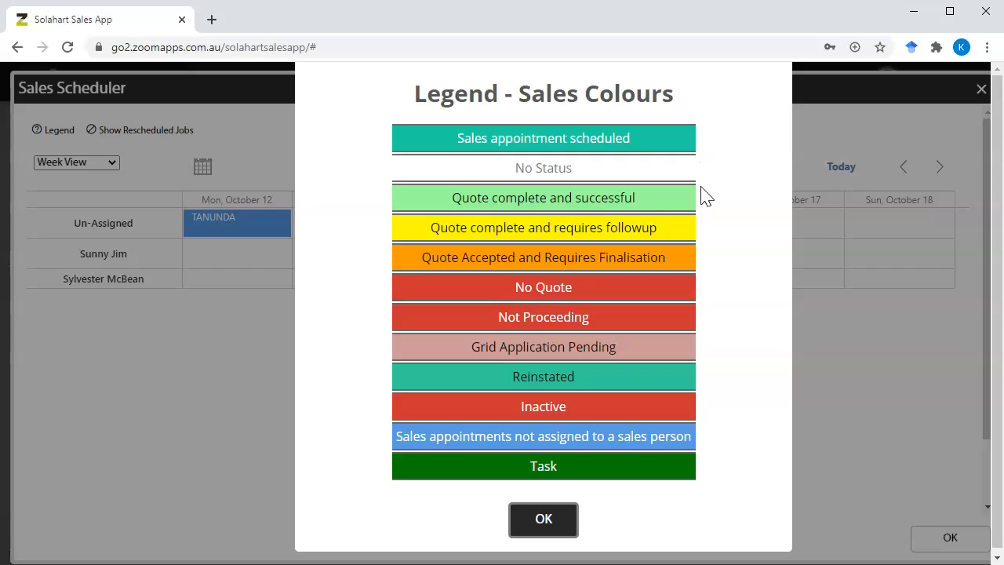
click(704, 405)
click(560, 518)
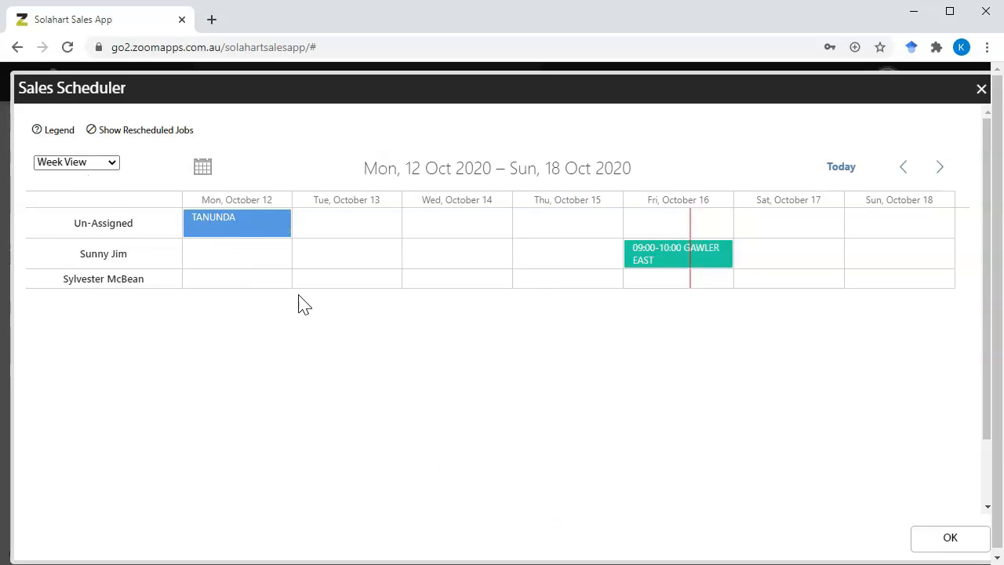
View the scheduler in Day View and Fortnight View, and return it to Week View
mouse_move(667, 268)
click(113, 163)
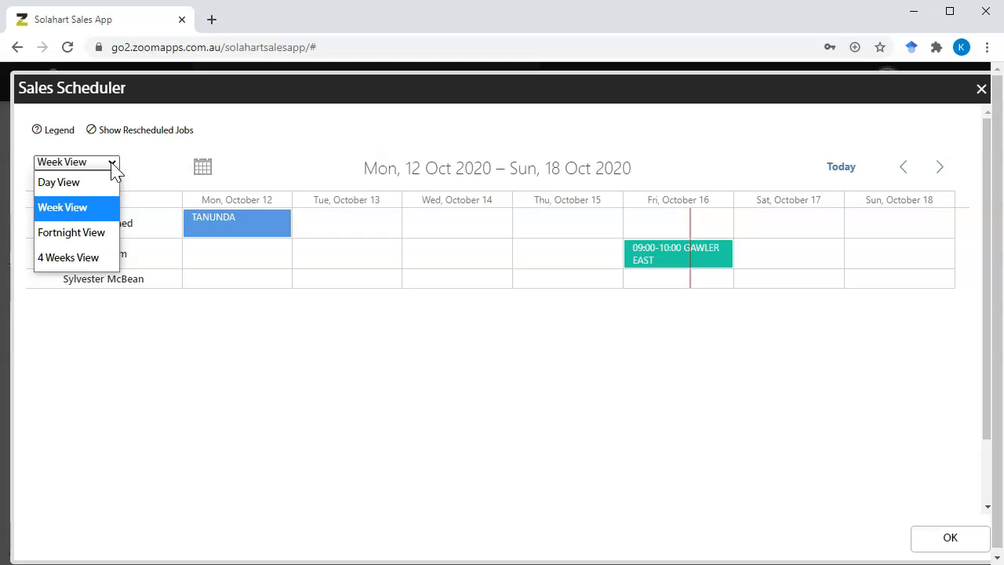
click(100, 182)
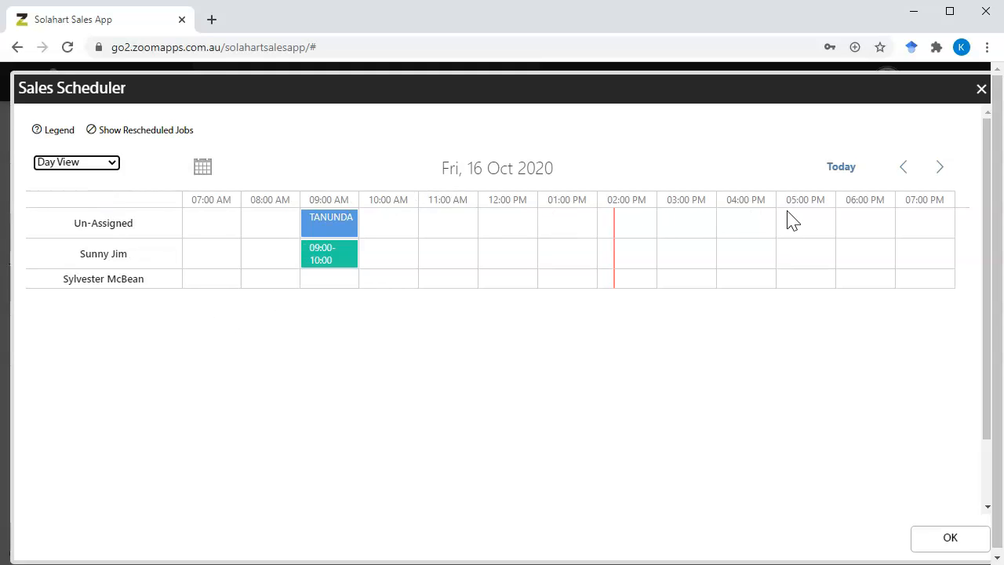
click(86, 163)
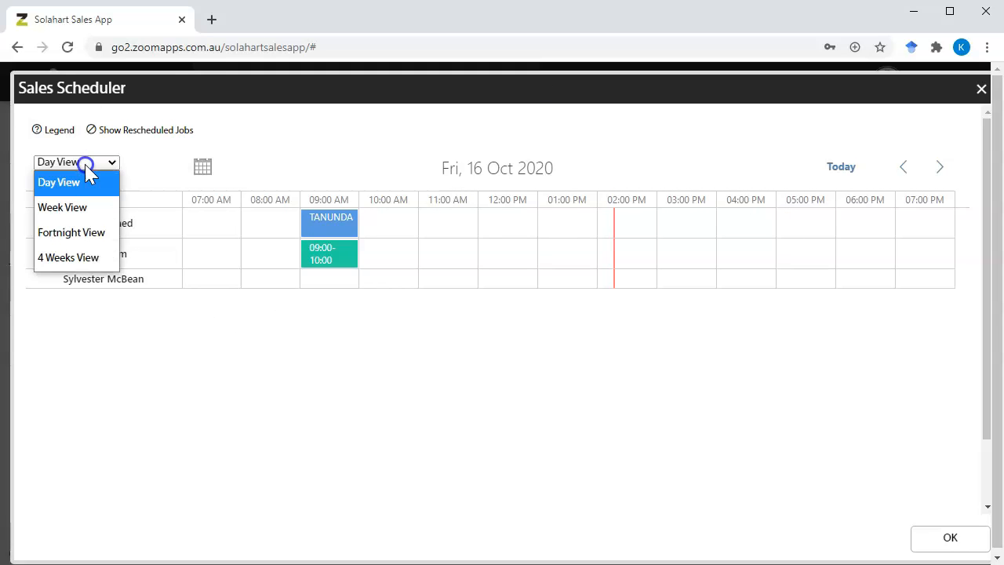
click(94, 229)
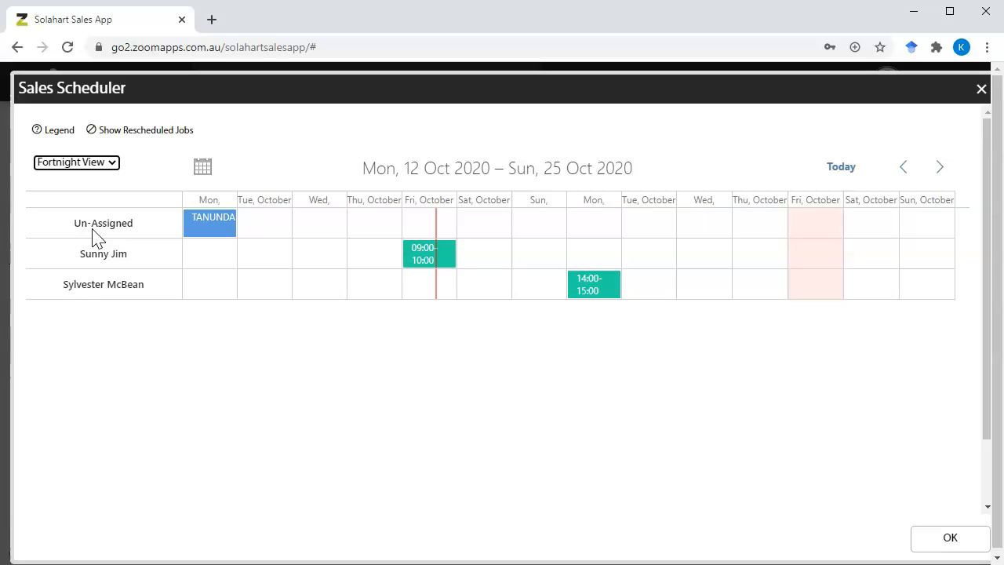
click(68, 163)
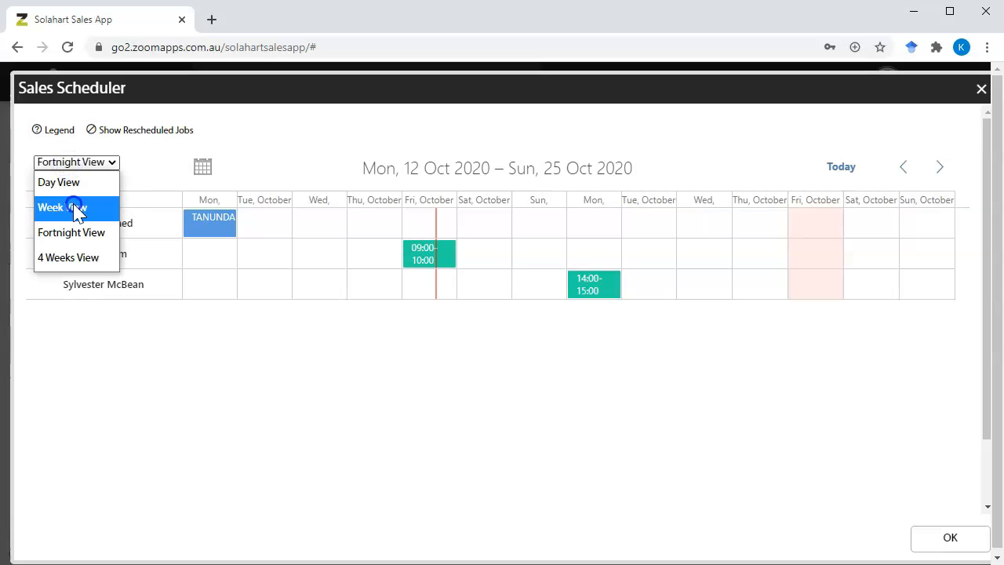
click(76, 208)
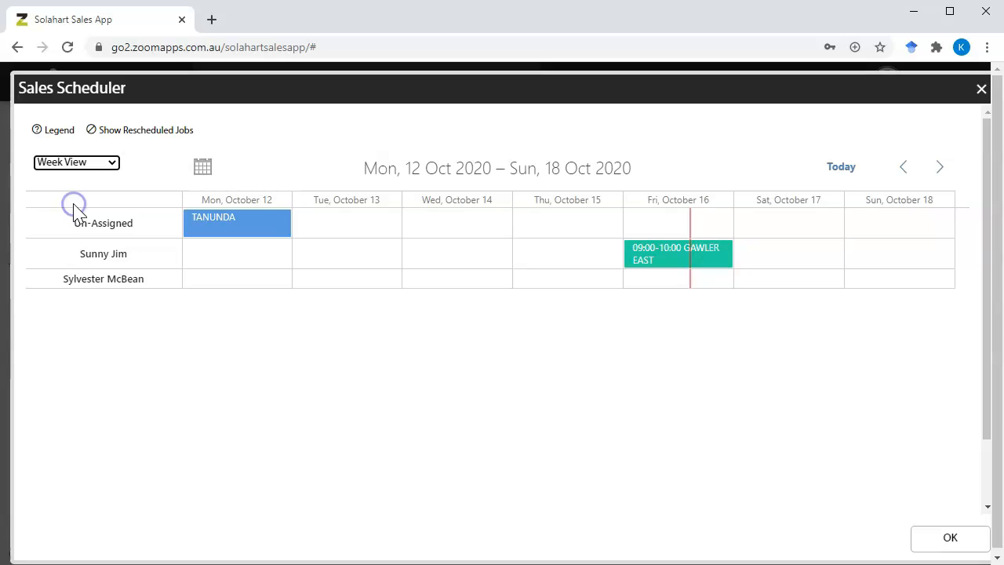
Look at the scheduler's date picker, close it and show the week of 19 to 25 October 2020
click(206, 170)
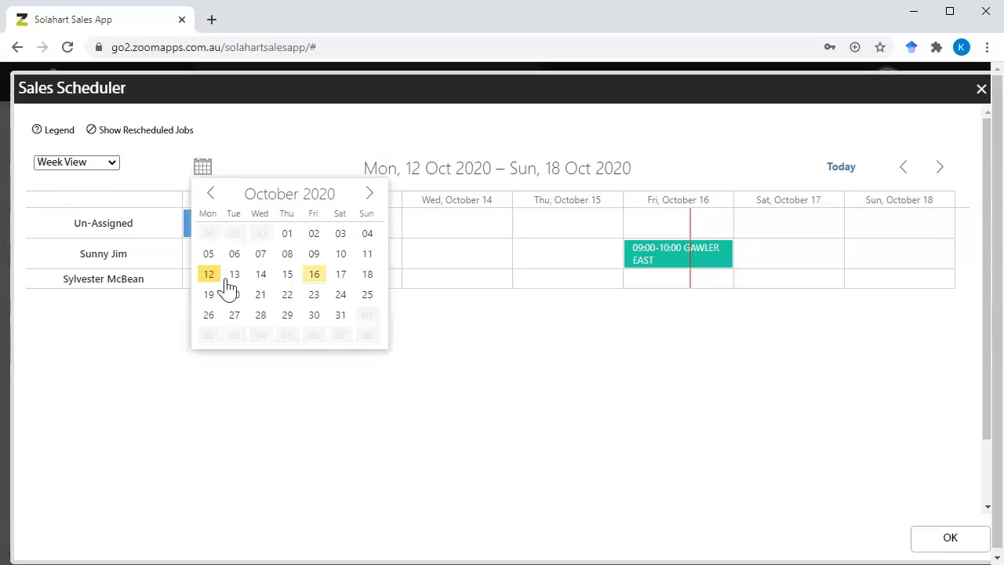
click(275, 164)
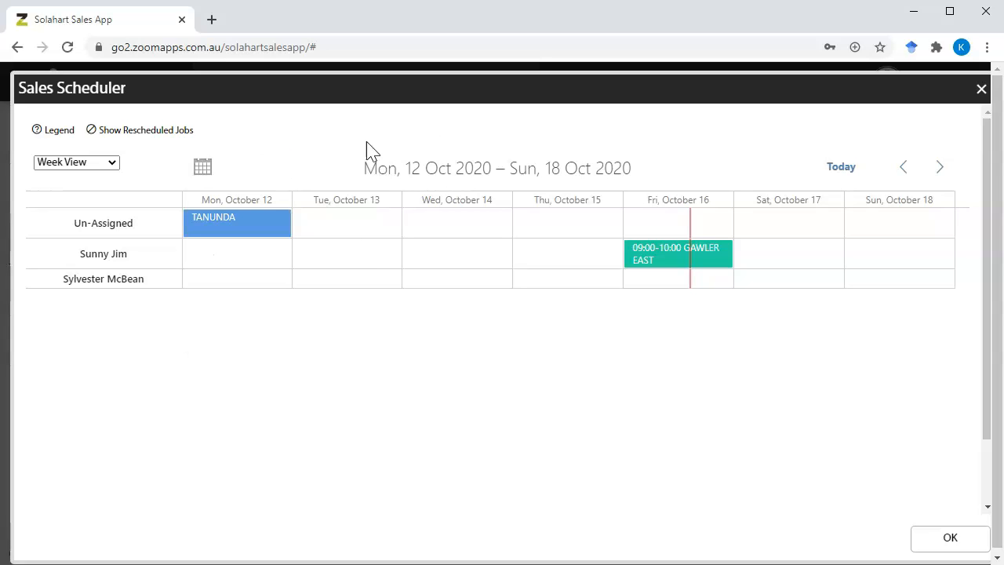
click(940, 170)
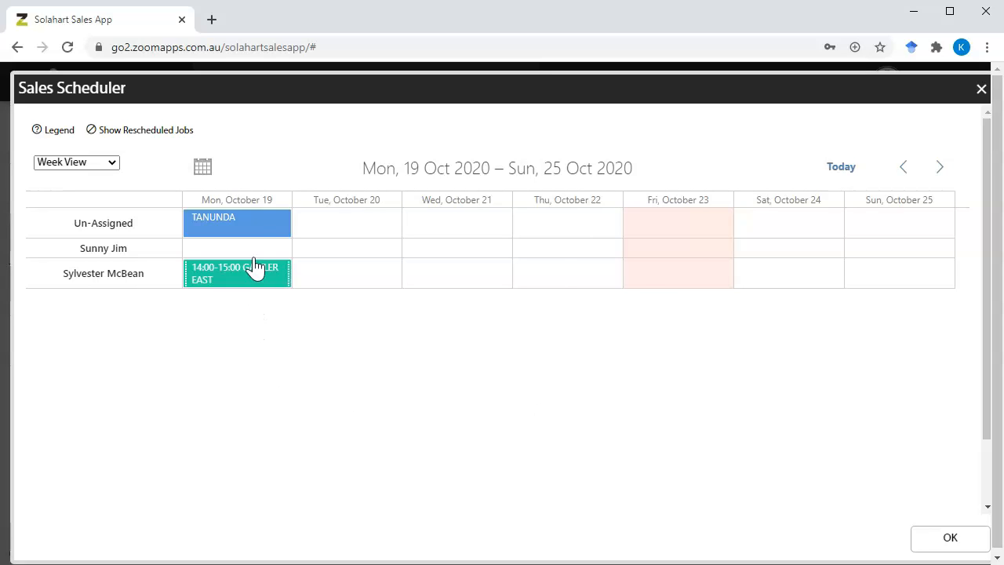
Assign the unassigned Tanunda lead to the salesperson with the Gawler East appointment, on 22/10/2020 at 01:00 pm for 1.5 hours
click(261, 229)
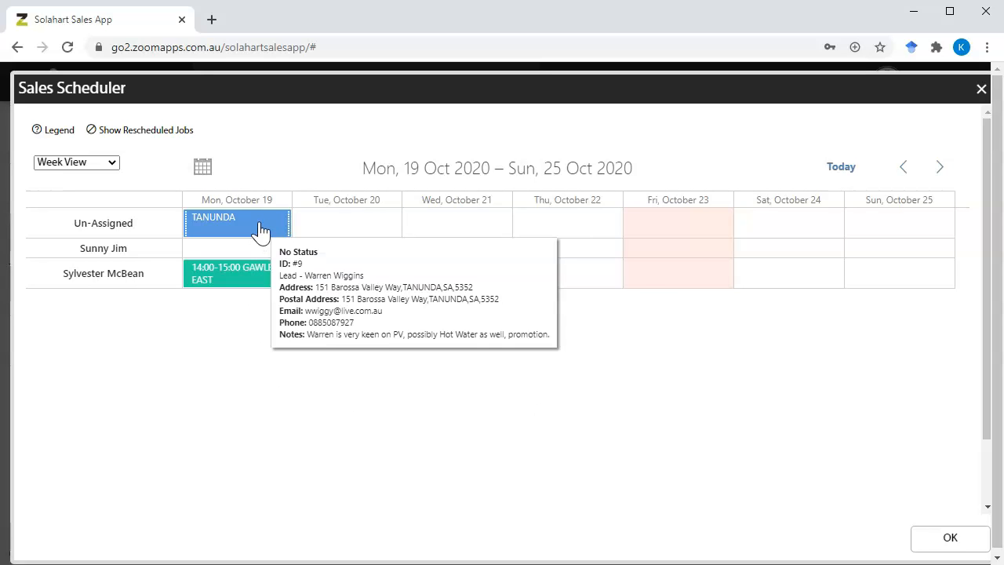
drag(260, 229, 567, 284)
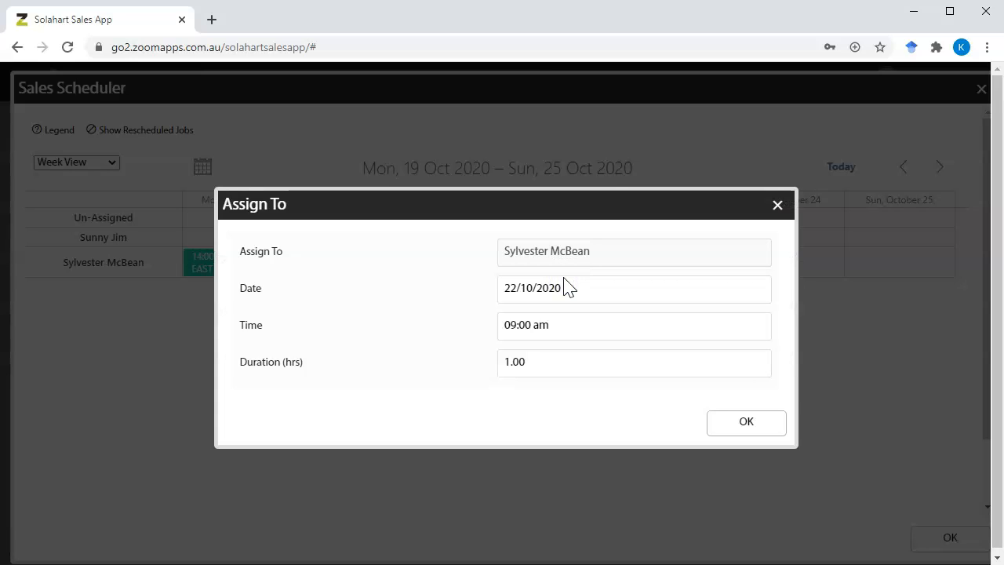
click(576, 325)
click(551, 422)
click(448, 353)
click(557, 365)
key(BackSpace)
key(BackSpace)
text(5)
click(749, 423)
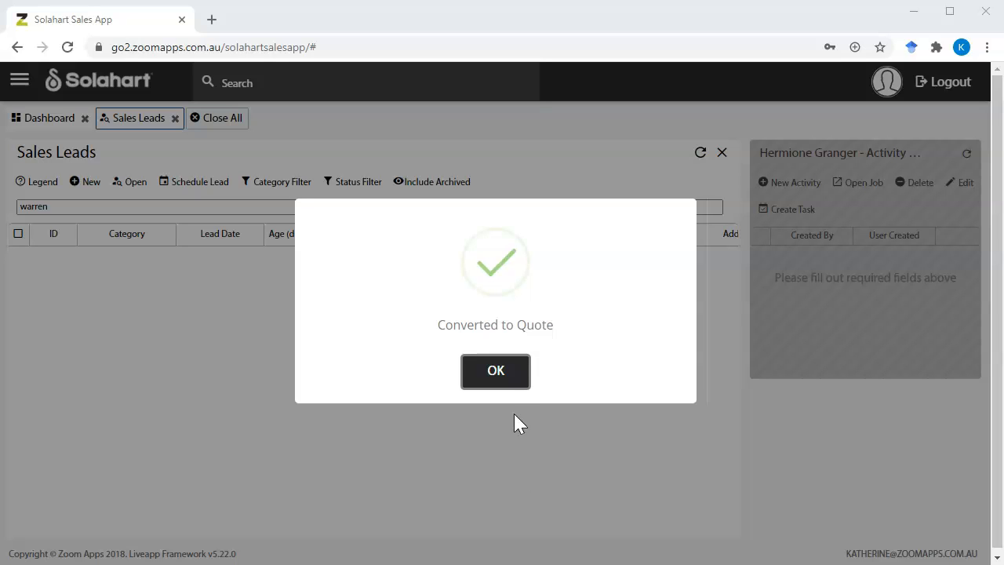
click(496, 371)
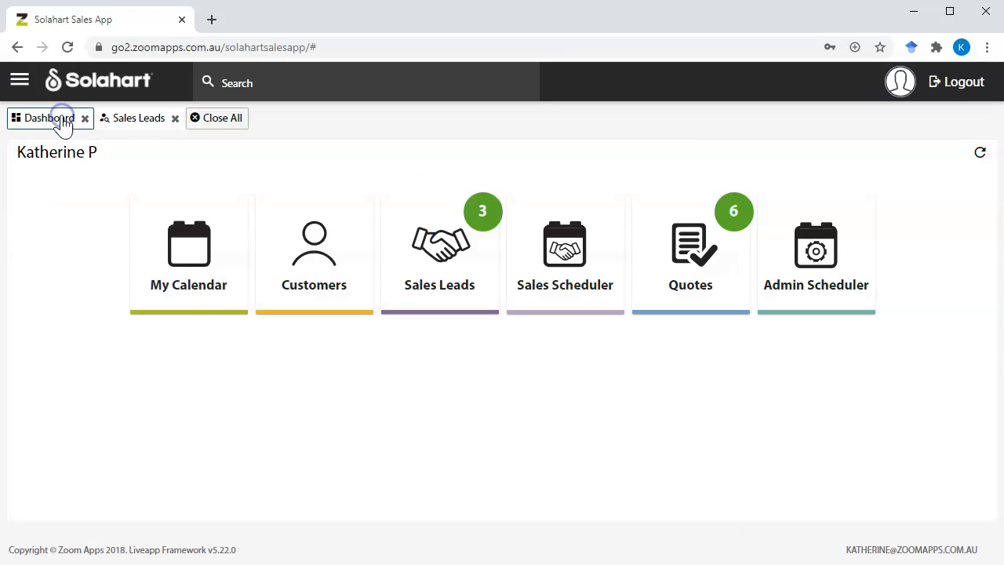
Open the Sales Scheduler from the dashboard, show the week of 19 to 25 October 2020 and check the Tanunda appointment's details
click(577, 288)
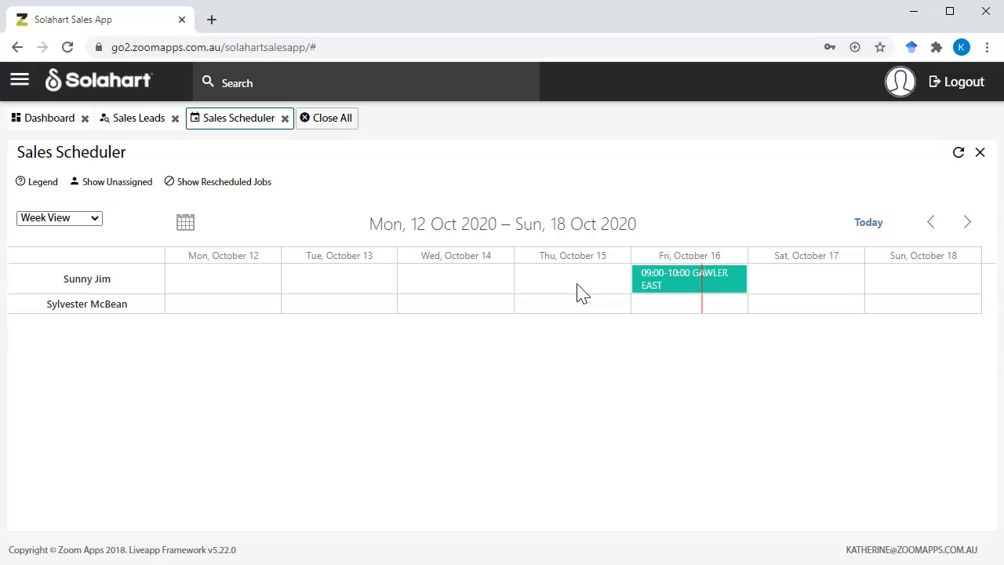
click(965, 226)
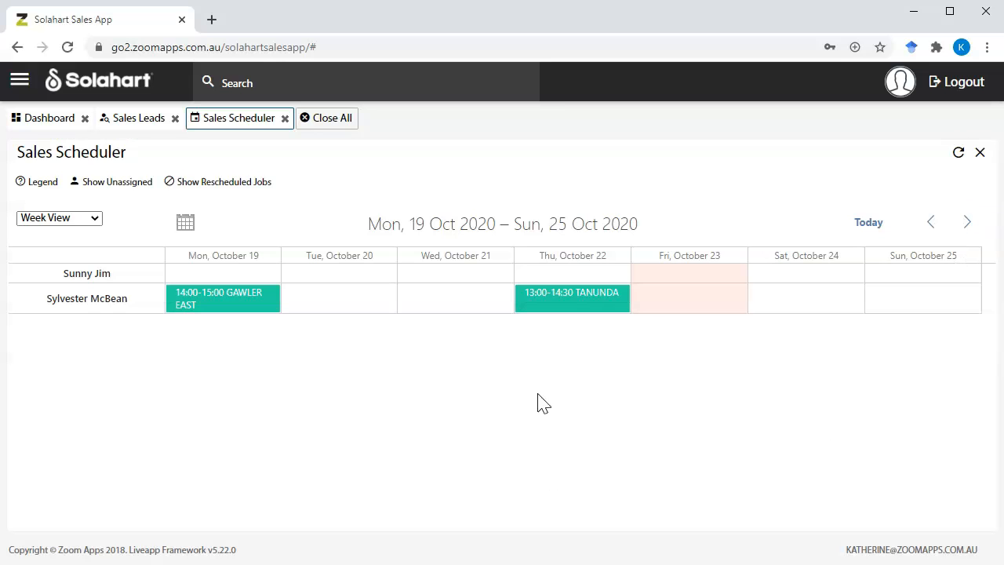
click(575, 314)
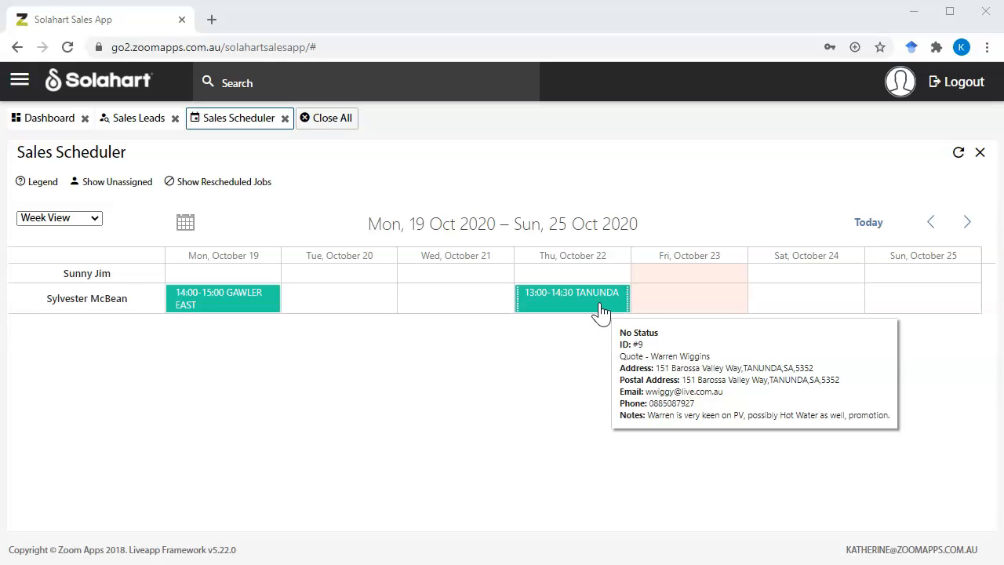
Open the Tanunda appointment for rescheduling, review its assignment, date, time and duration, and accept them without changes
right_click(601, 311)
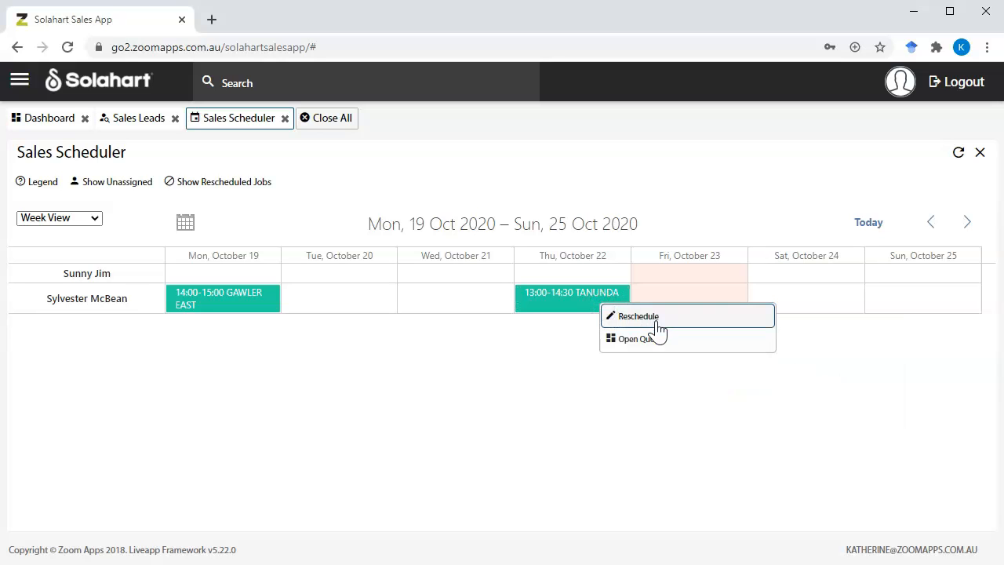
click(656, 320)
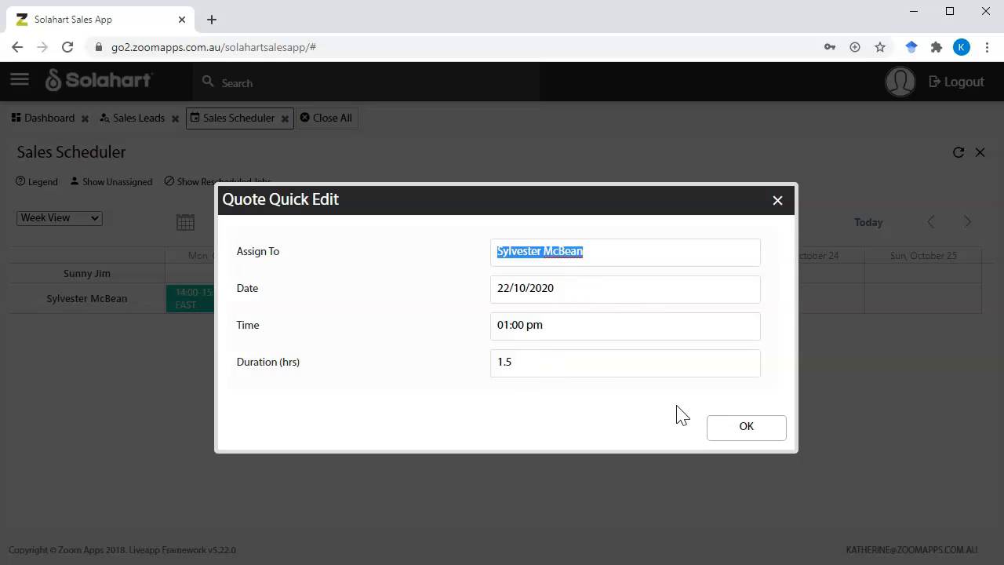
click(725, 428)
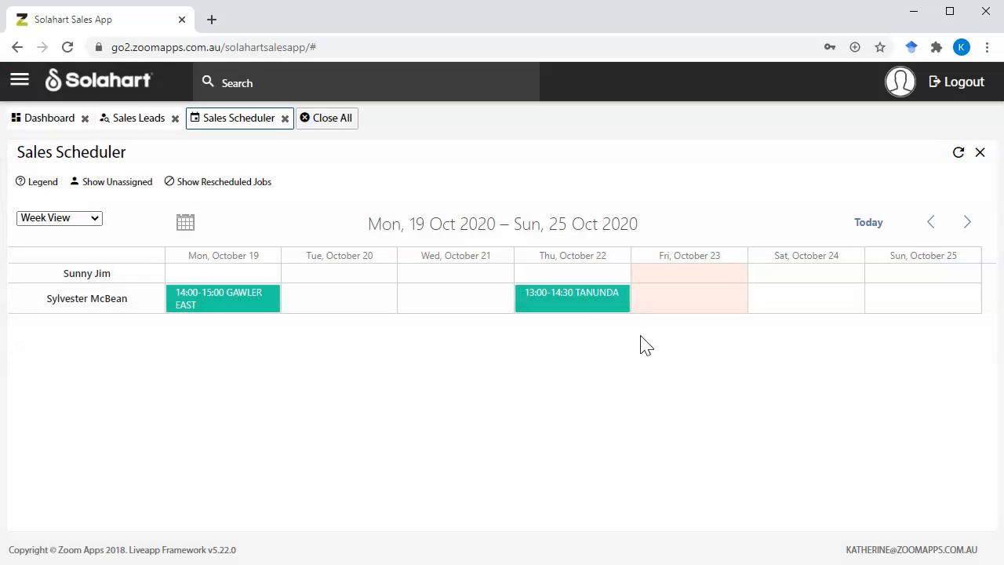
Check the Tanunda appointment's quote options and reschedule it to 21/10/2020 with the same salesperson
right_click(596, 309)
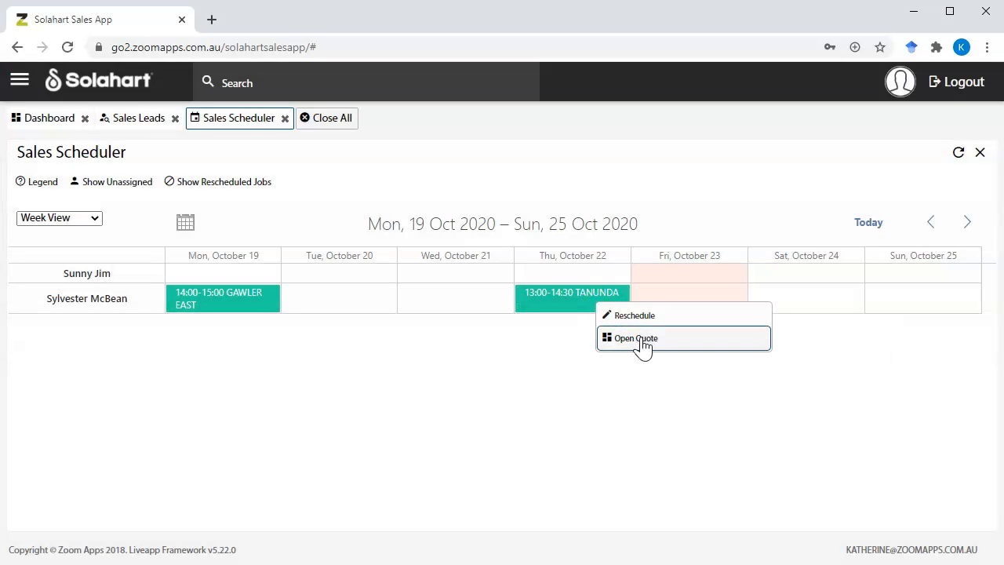
mouse_move(569, 310)
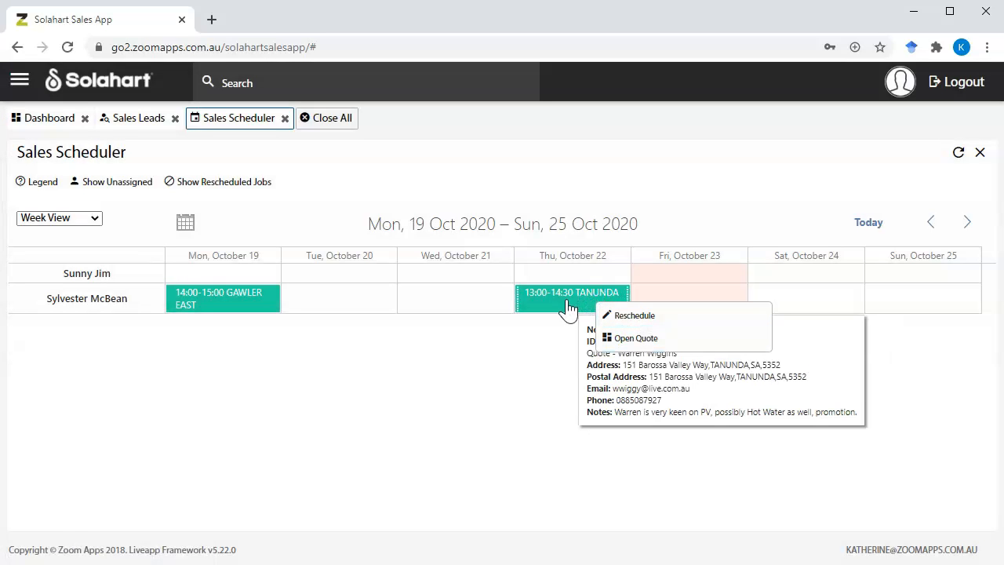
drag(569, 310, 490, 306)
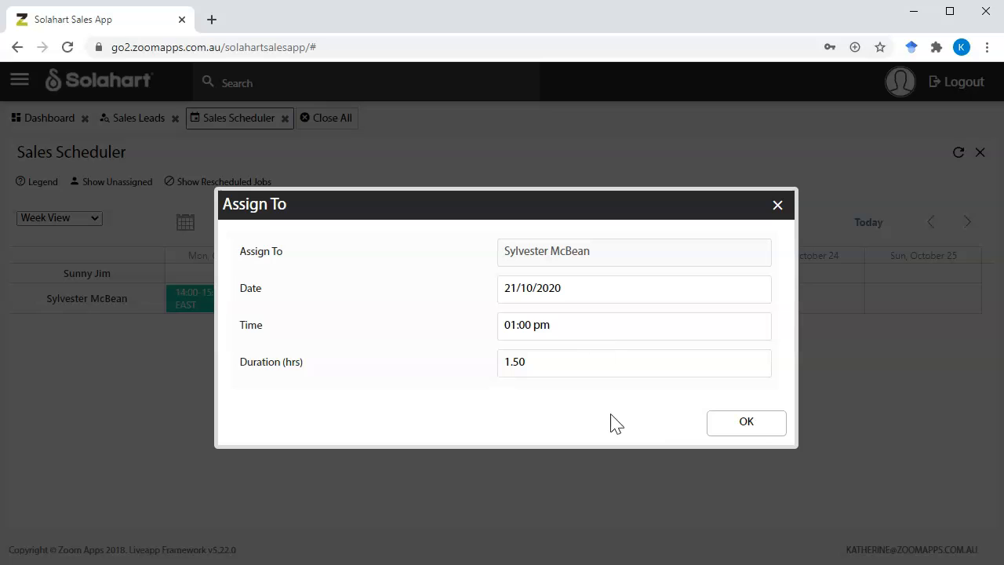
click(751, 425)
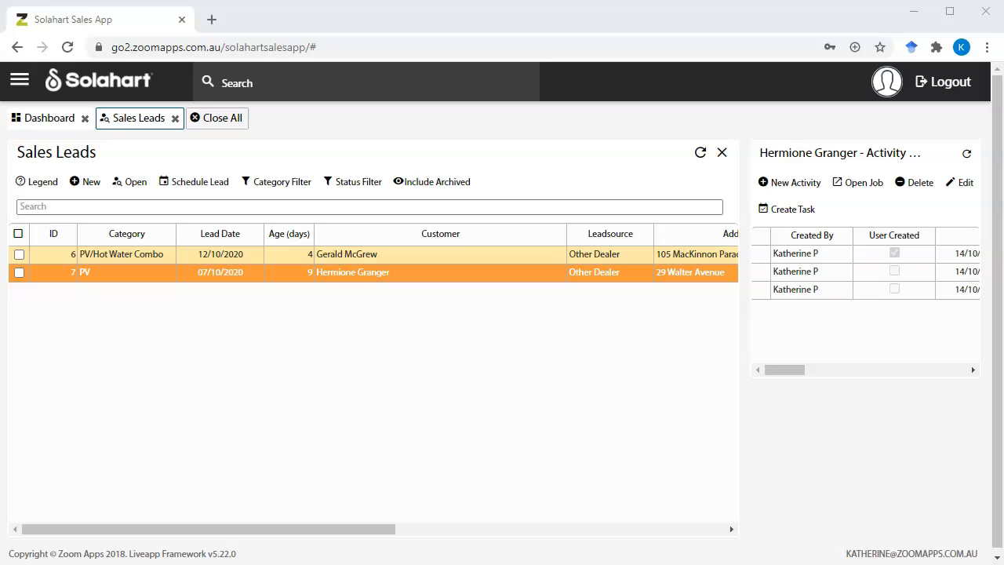